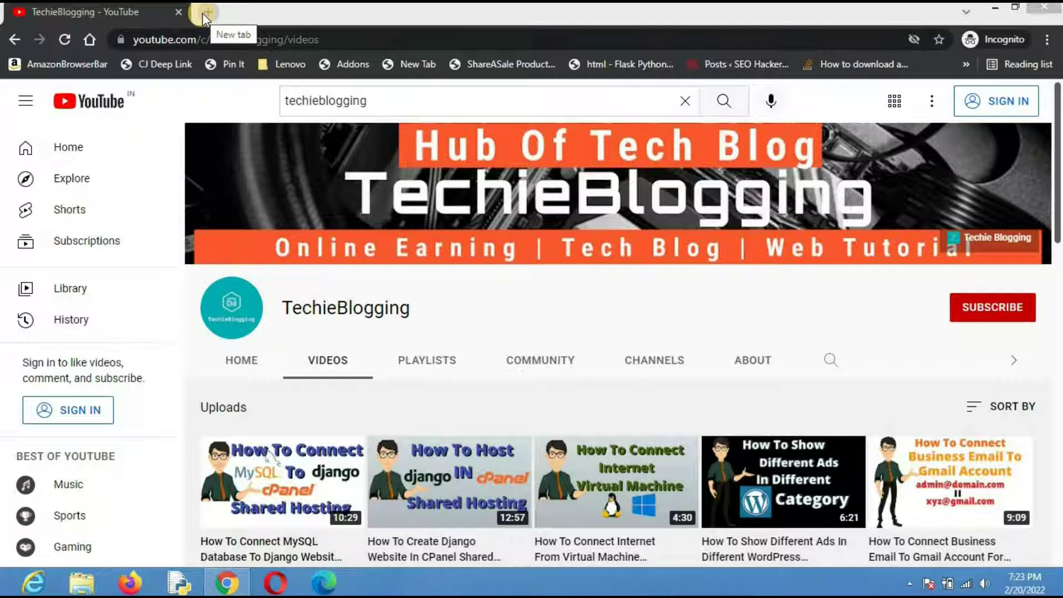
Step: Open a new tab and go to techieblogging.com/pivps, the PiVPS Windows VPS plans page
left_click(207, 15)
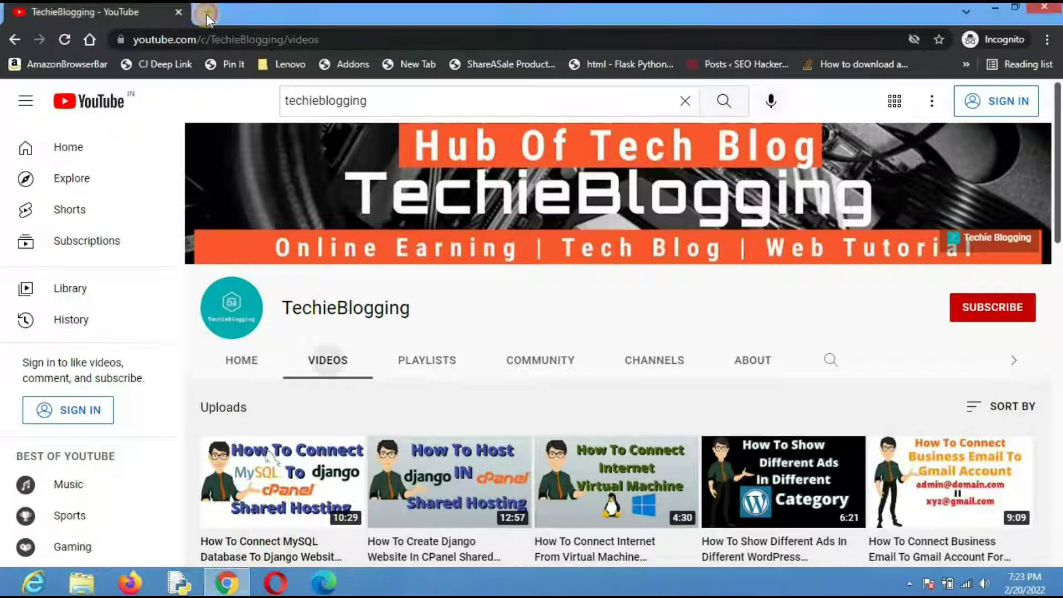
type("teci")
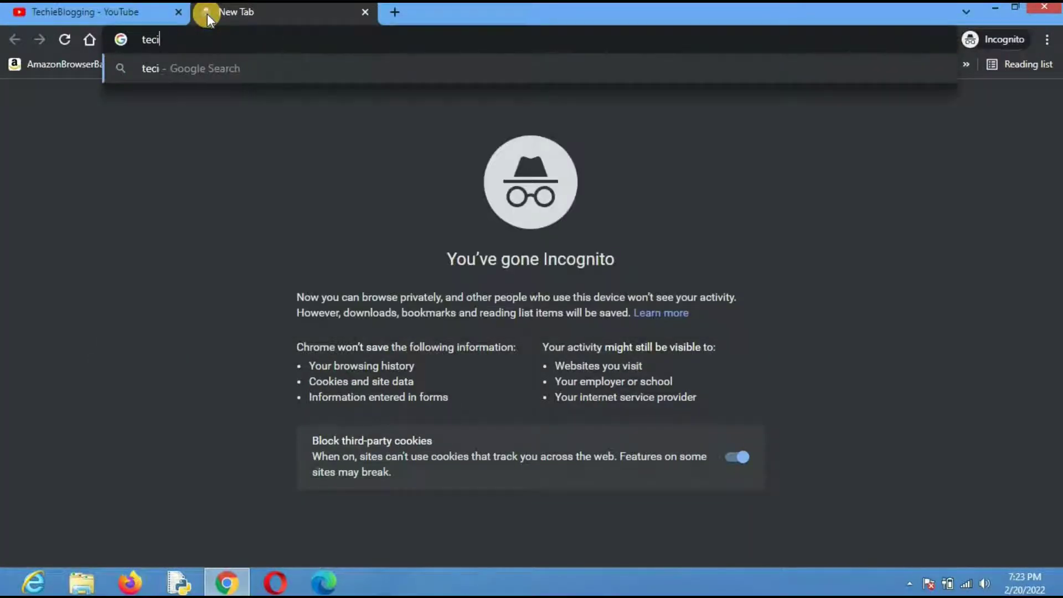
key("BackSpace")
type("hieblogging")
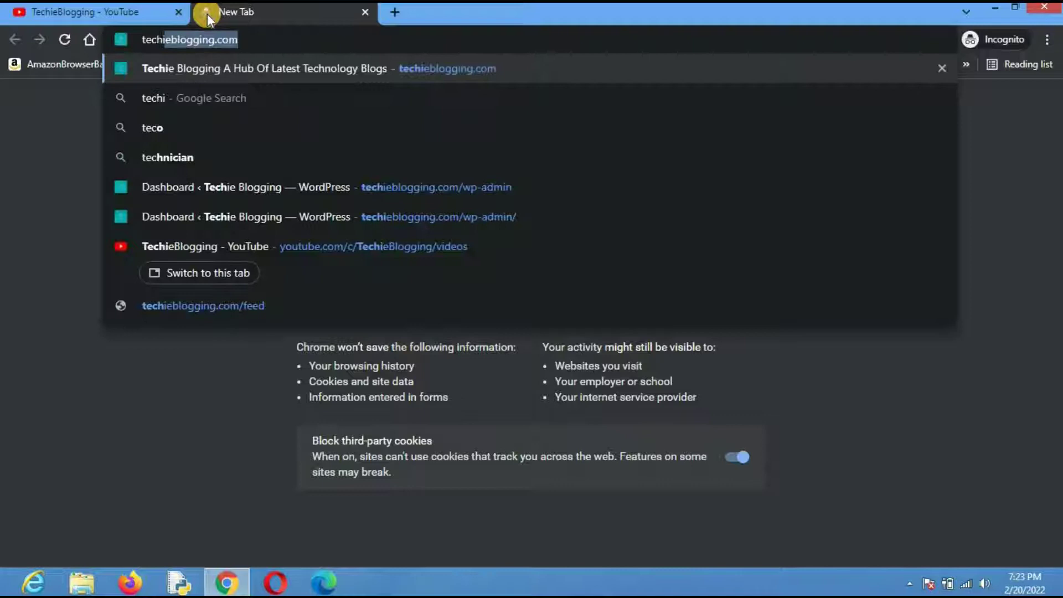
key("End")
type("/")
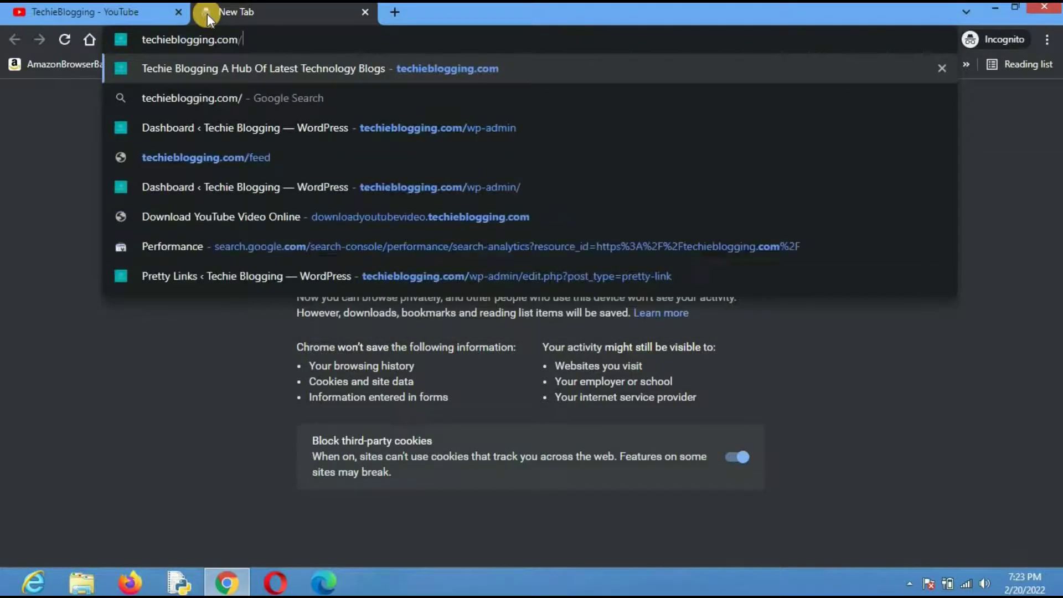
type("pi")
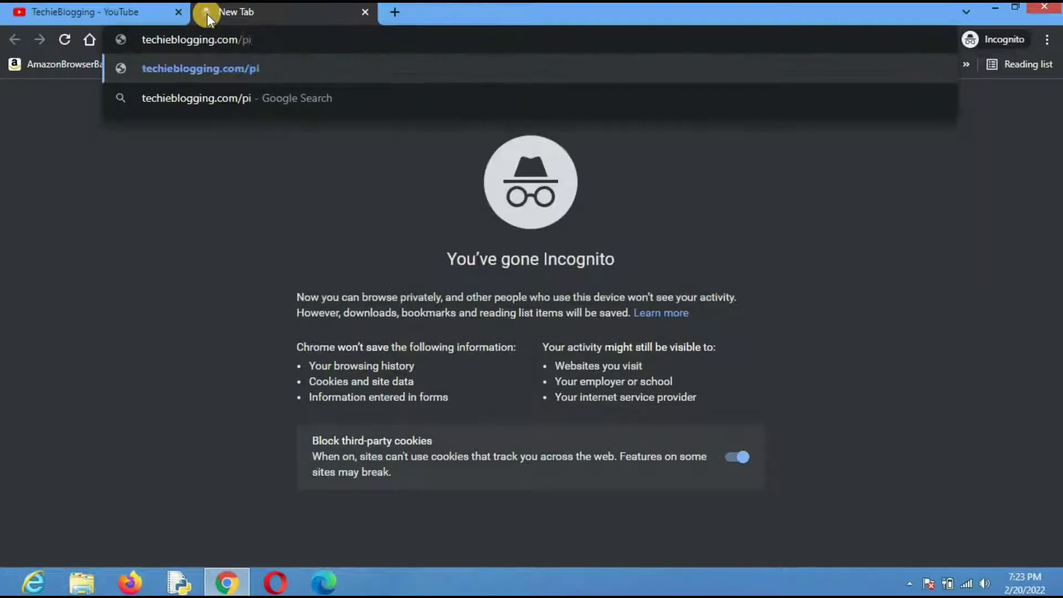
type("vps")
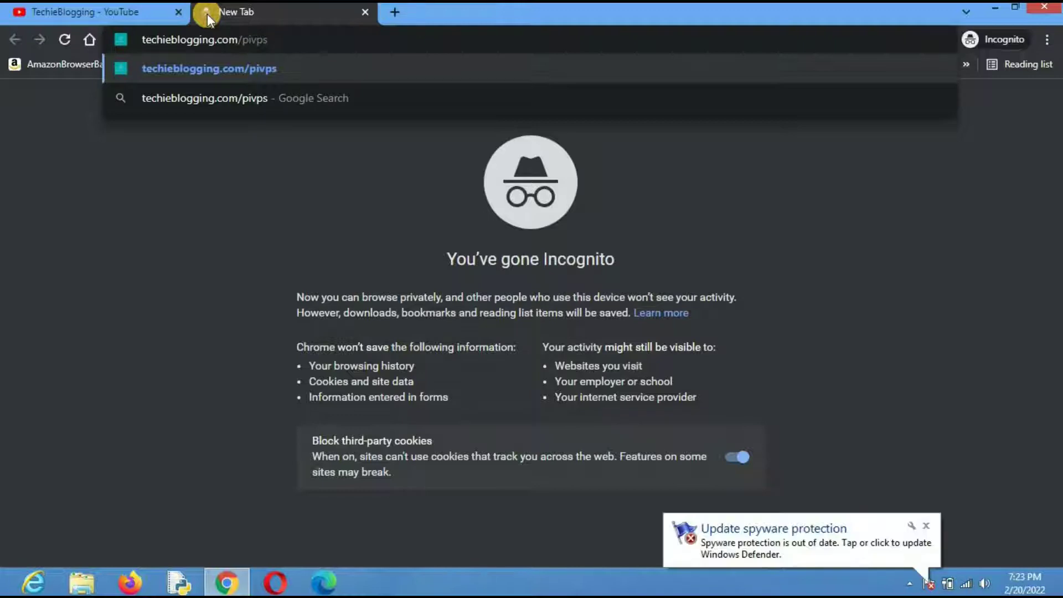
key("Return")
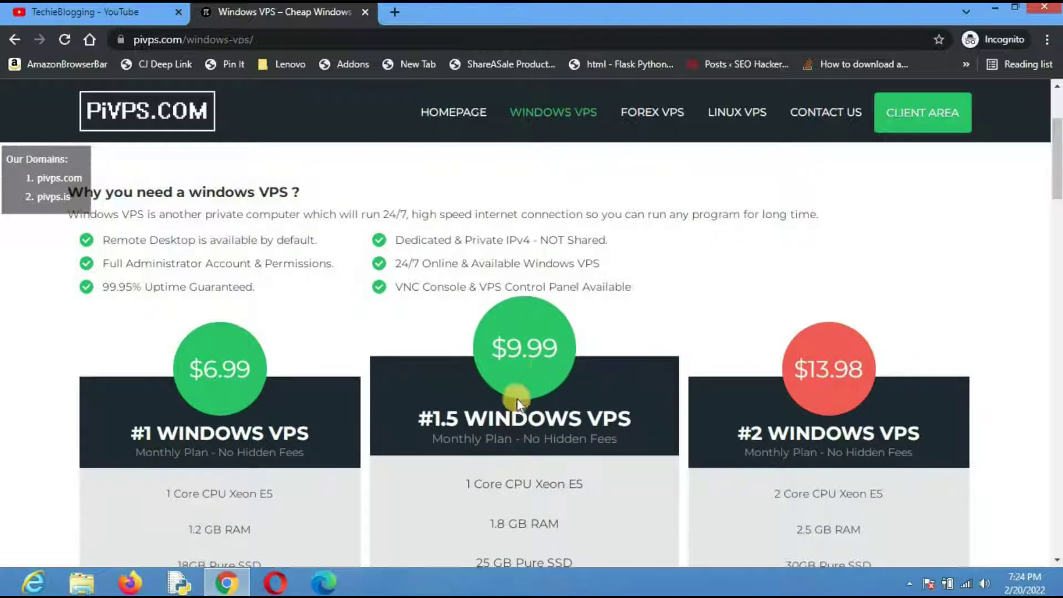
Step: Start an order for the $9.99 #1.5 Windows VPS plan
scroll(538, 435, "down", 3)
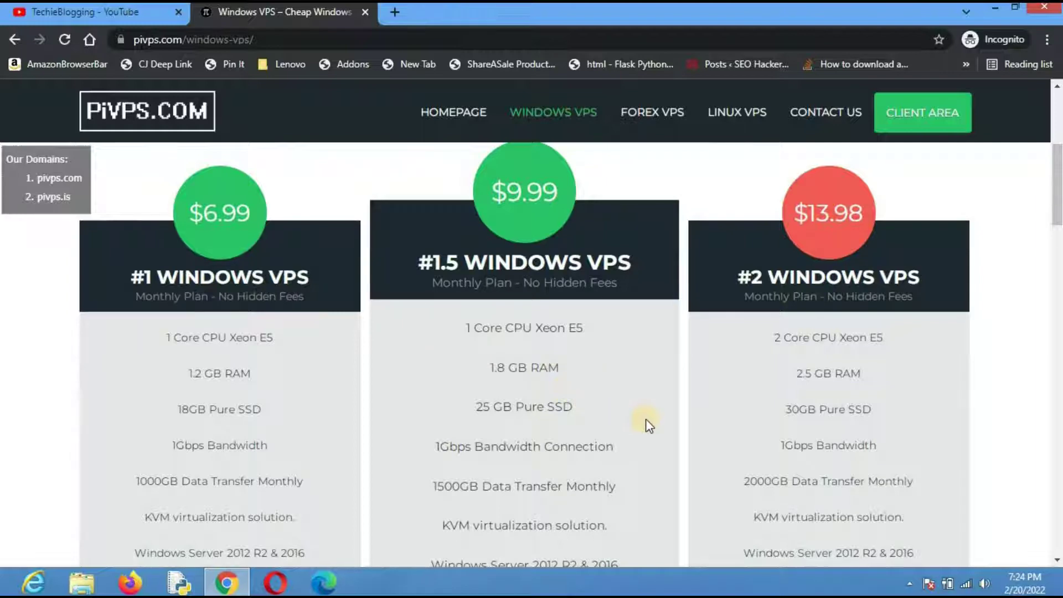
scroll(646, 419, "down", 1)
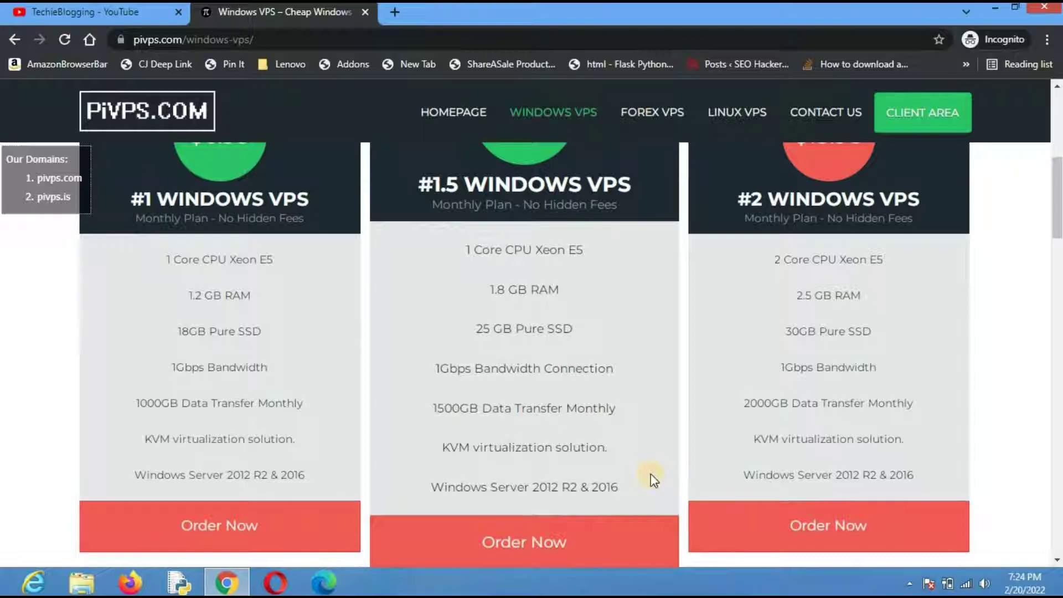
scroll(650, 474, "down", 1)
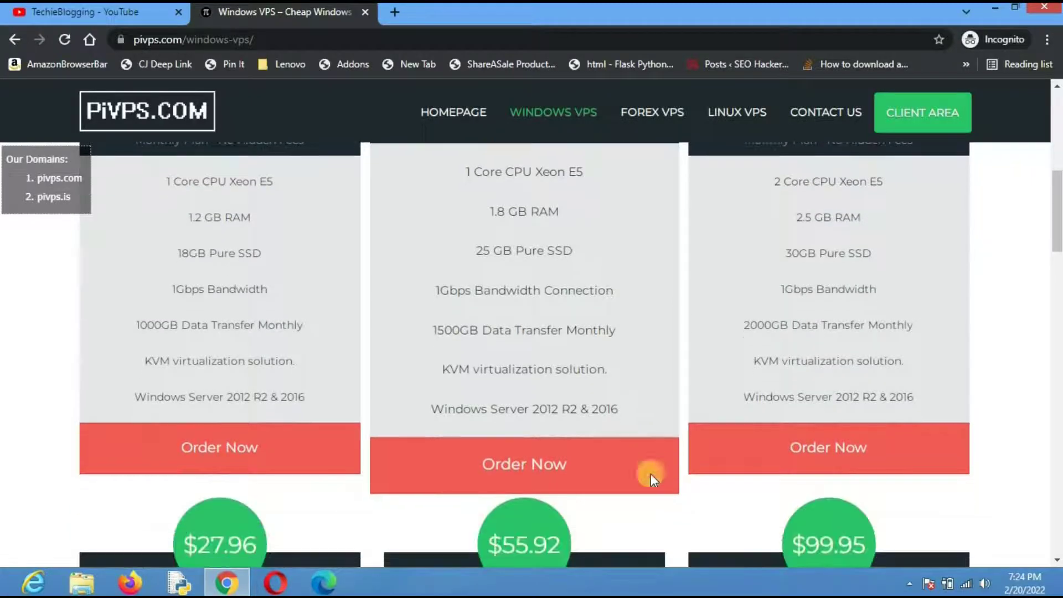
left_click(533, 471)
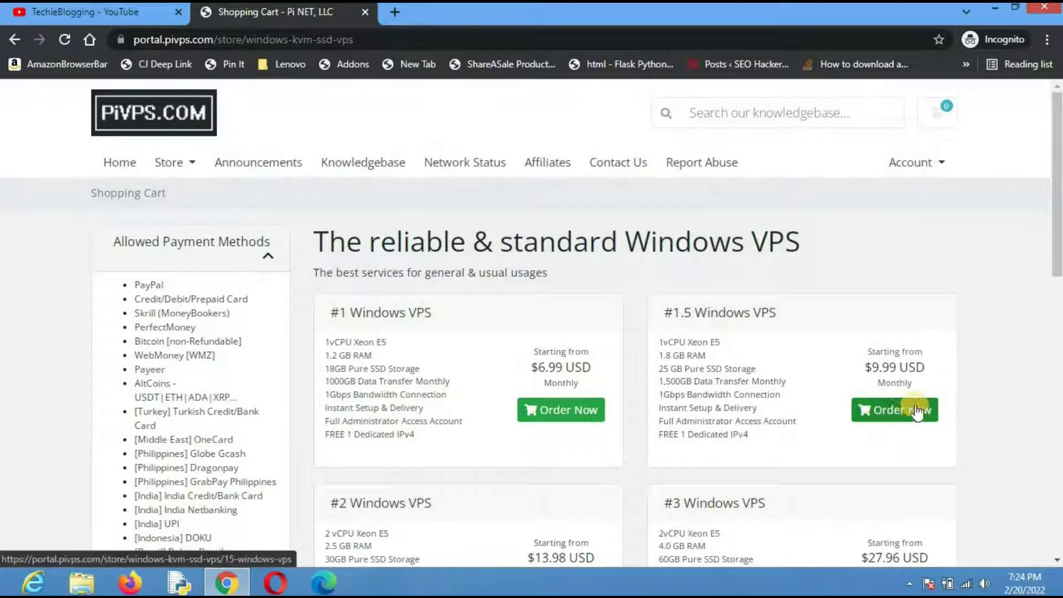
left_click(907, 412)
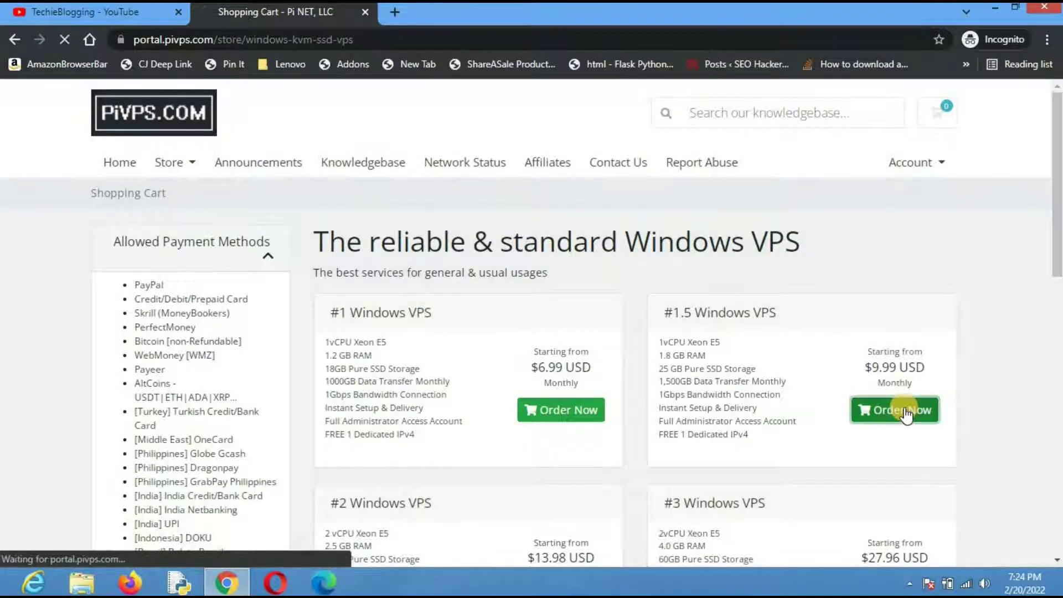
Step: Choose Windows Server 2019 Standard as the operating system and proceed to checkout
scroll(630, 403, "down", 3)
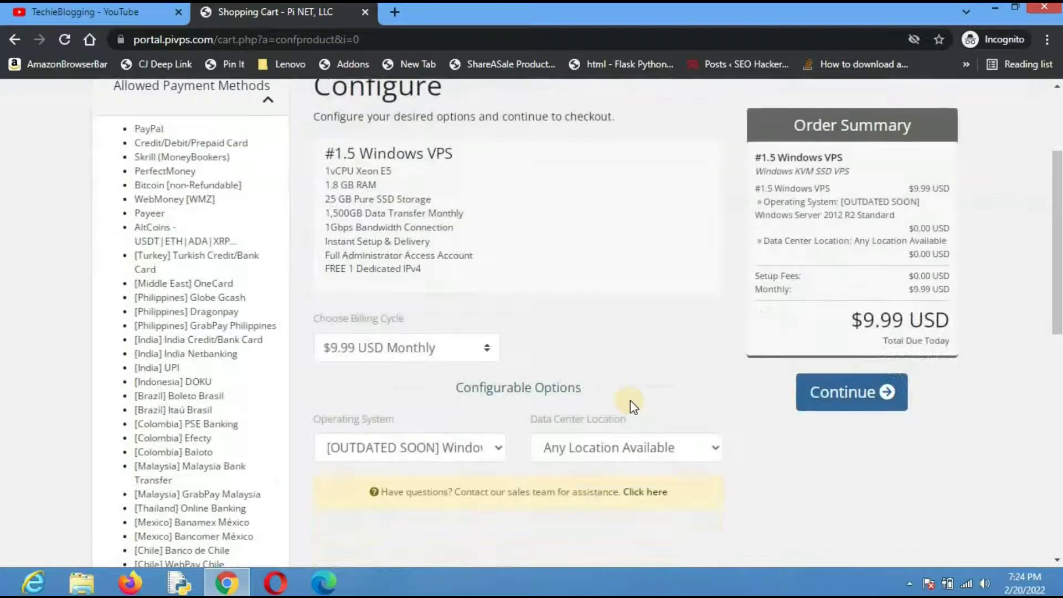
scroll(495, 444, "down", 2)
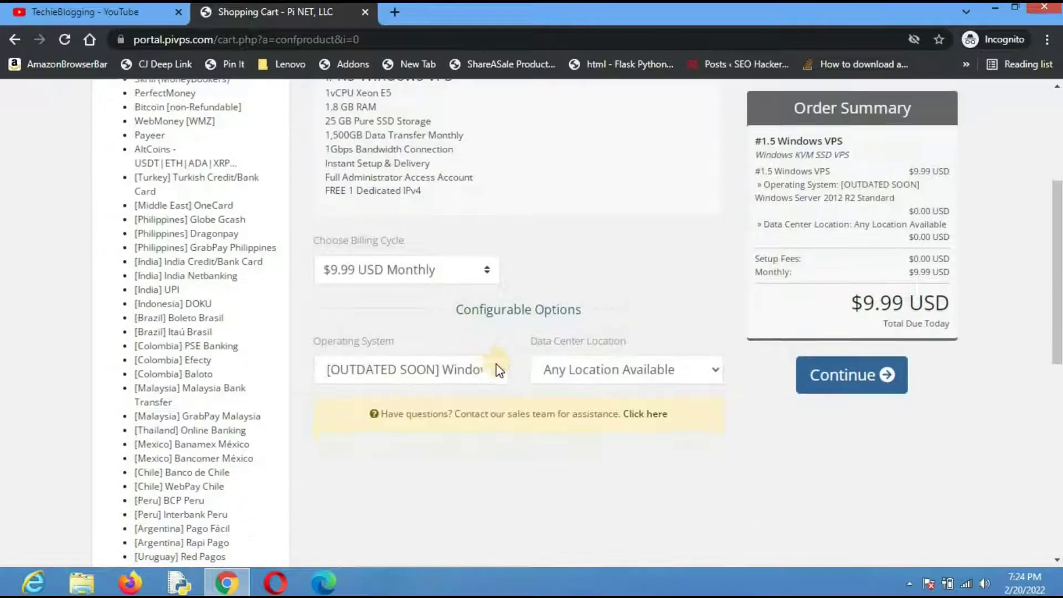
left_click(498, 369)
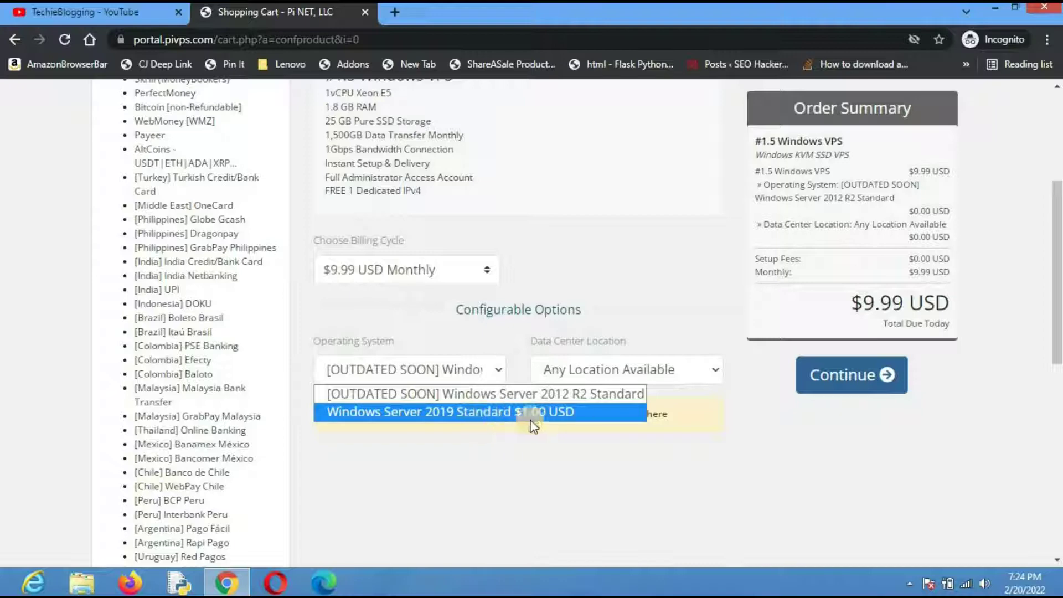
left_click(564, 415)
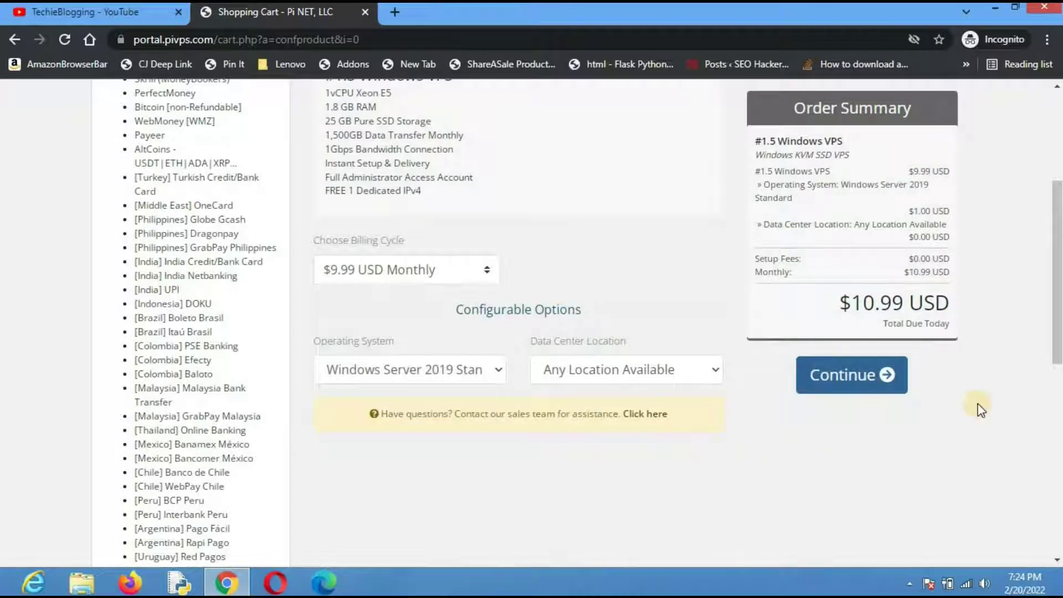
left_click(845, 377)
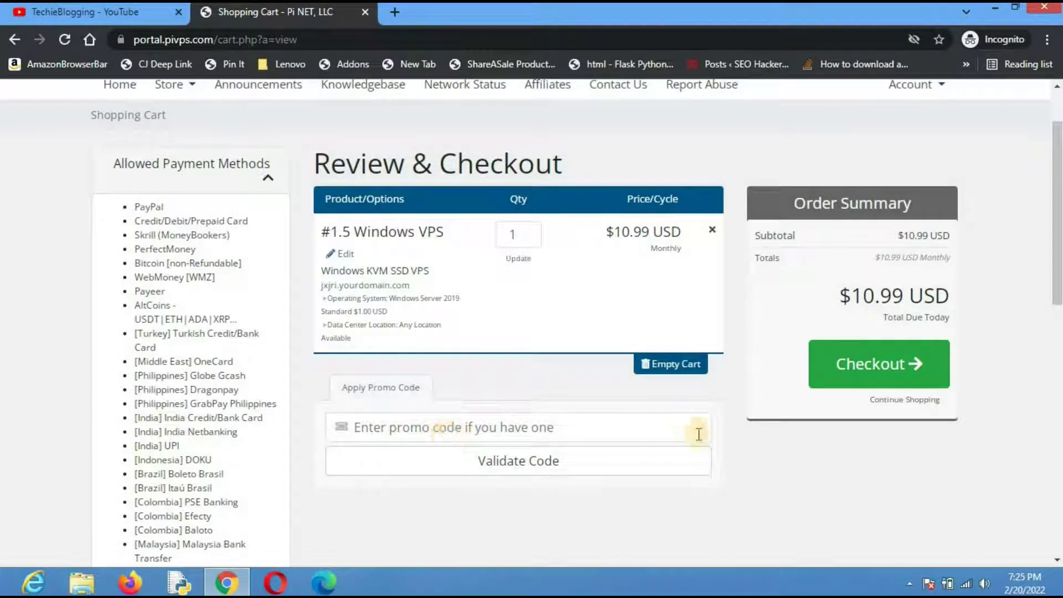
left_click(884, 368)
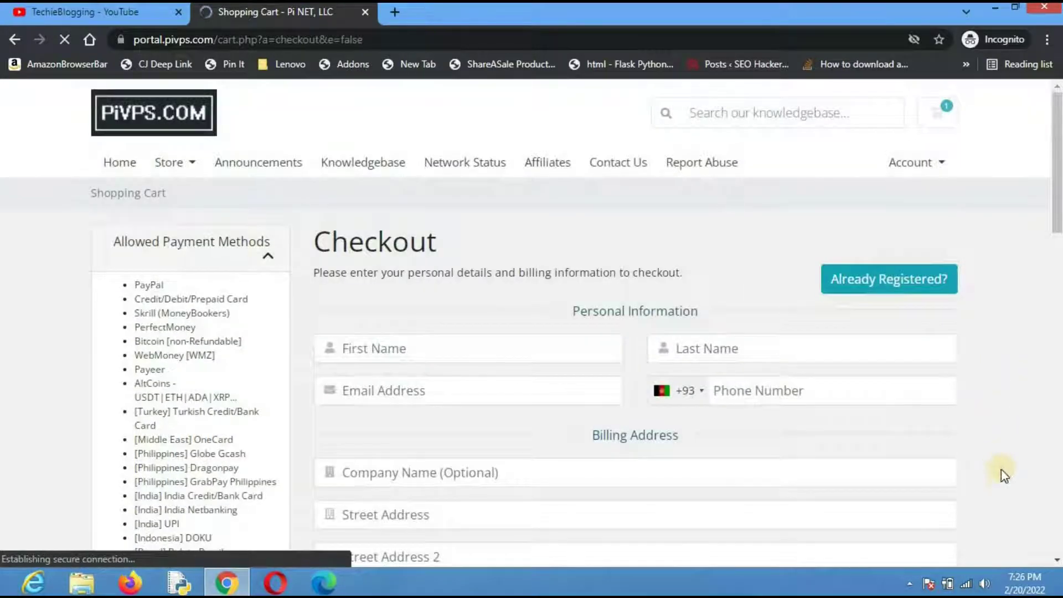
Step: Enter name, email, phone, billing address and account password, keeping PayPal as payment method
scroll(986, 469, "down", 3)
scroll(991, 462, "down", 5)
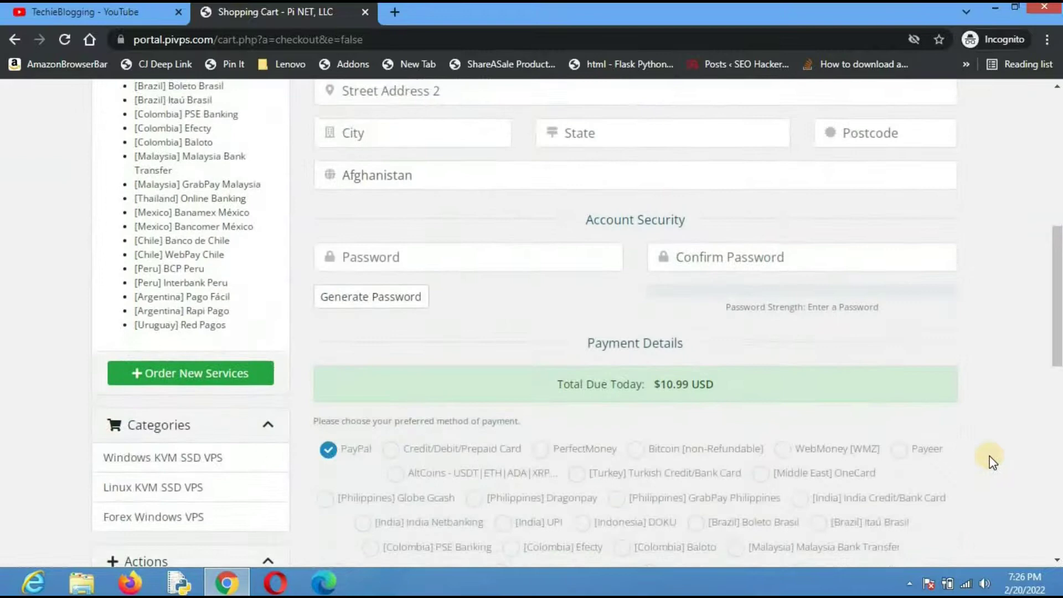
scroll(990, 459, "up", 5)
left_click(389, 194)
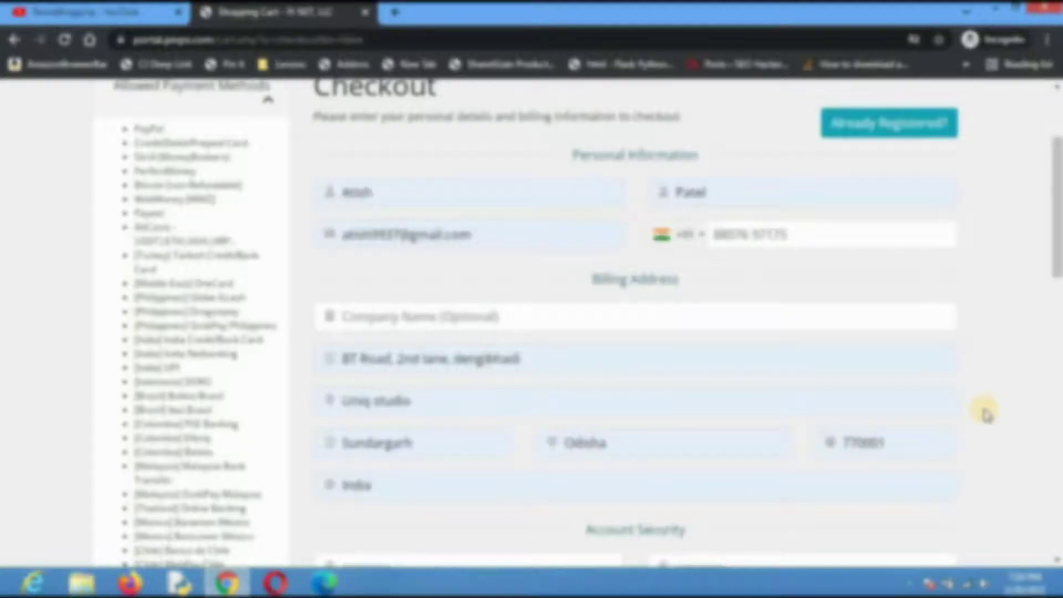
scroll(987, 414, "down", 6)
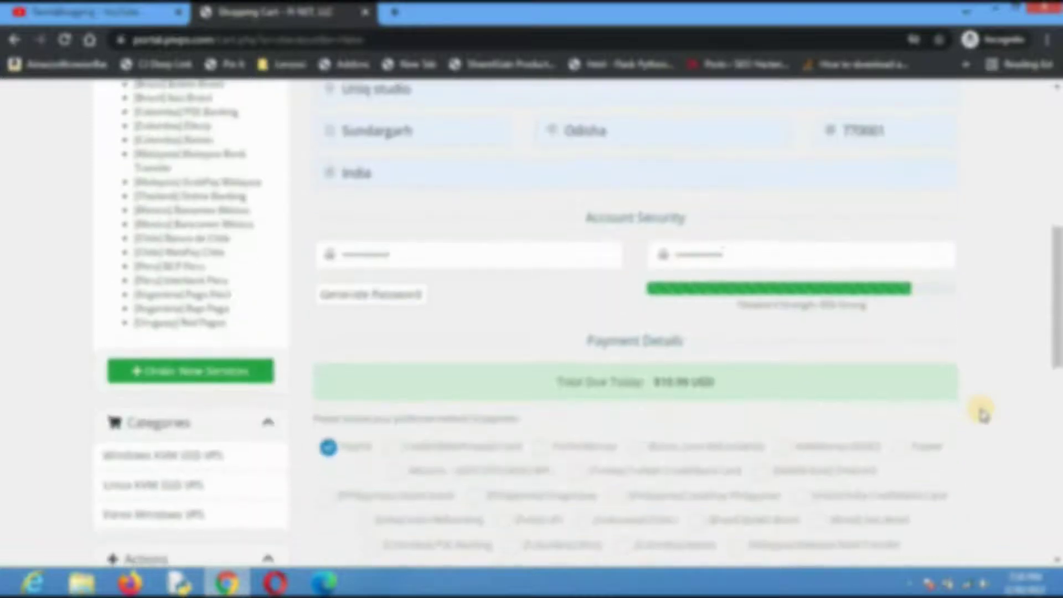
scroll(984, 398, "down", 3)
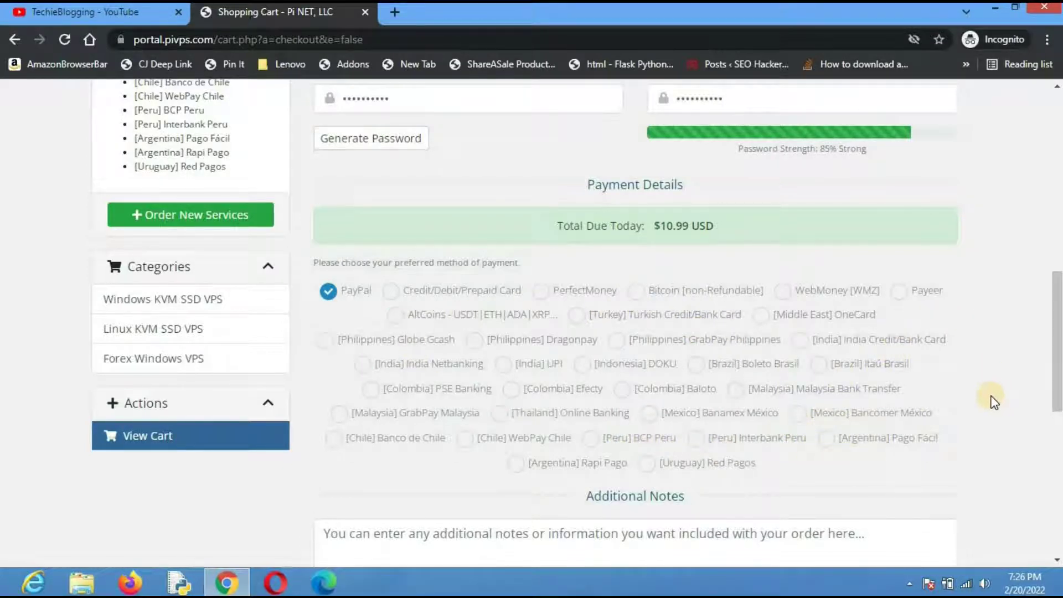
scroll(995, 403, "down", 4)
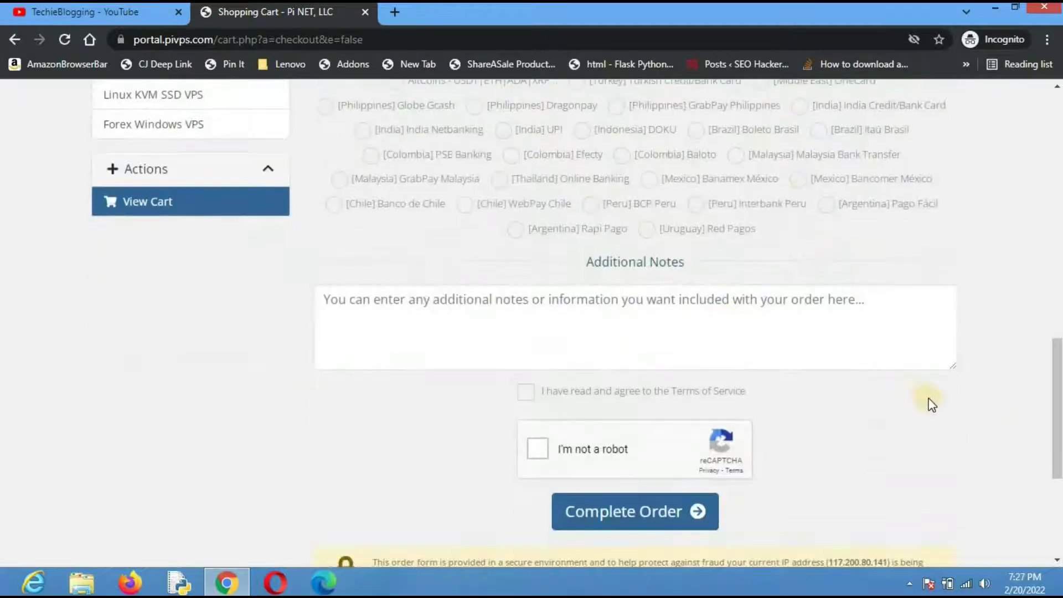
scroll(932, 404, "down", 1)
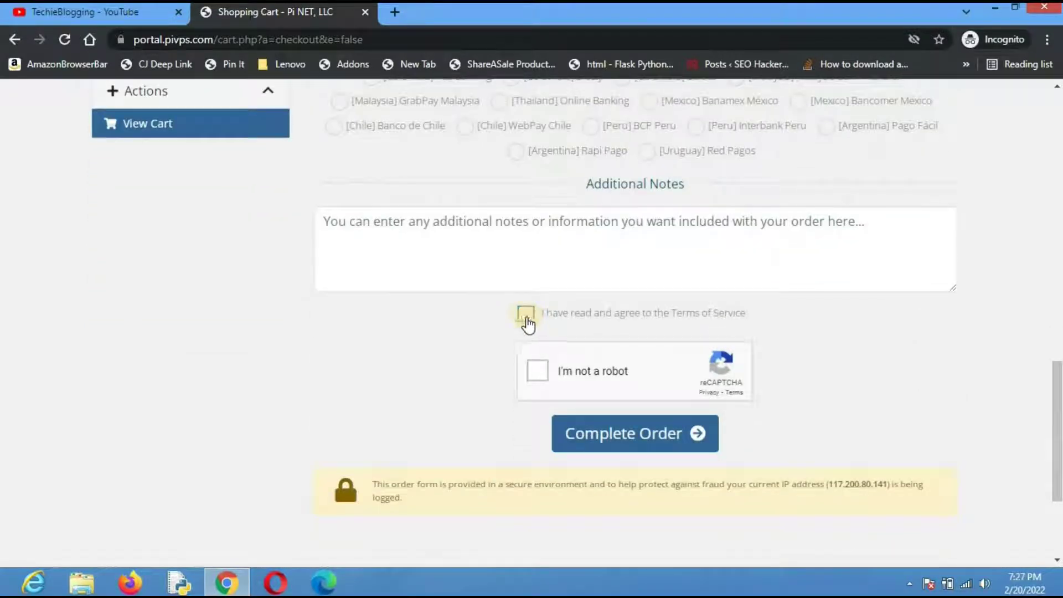
Step: Accept the Terms of Service and pass the reCAPTCHA bridge-image challenge
left_click(527, 320)
left_click(540, 370)
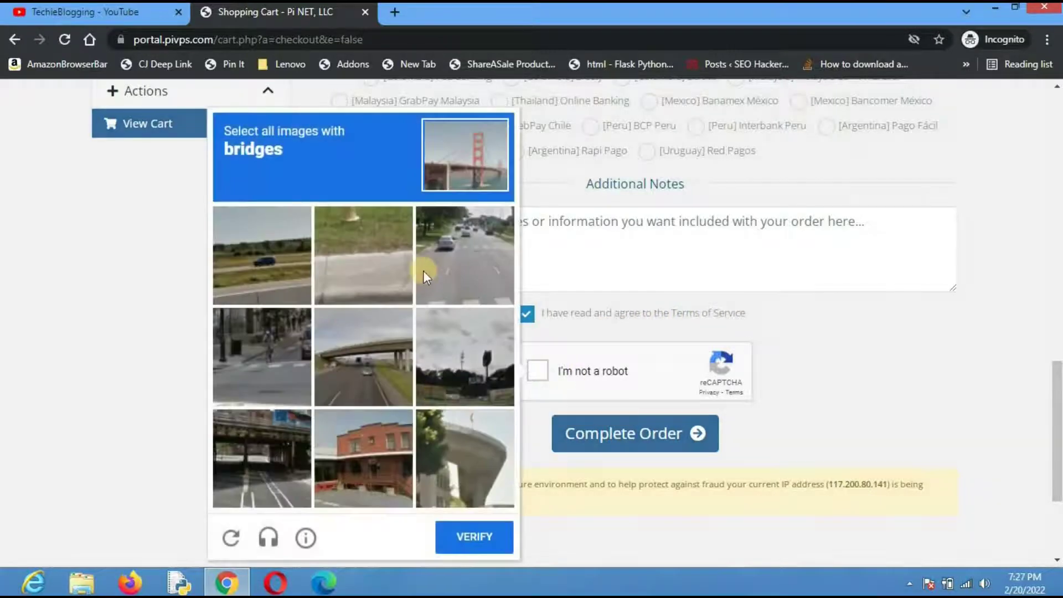
left_click(370, 364)
left_click(261, 458)
left_click(460, 456)
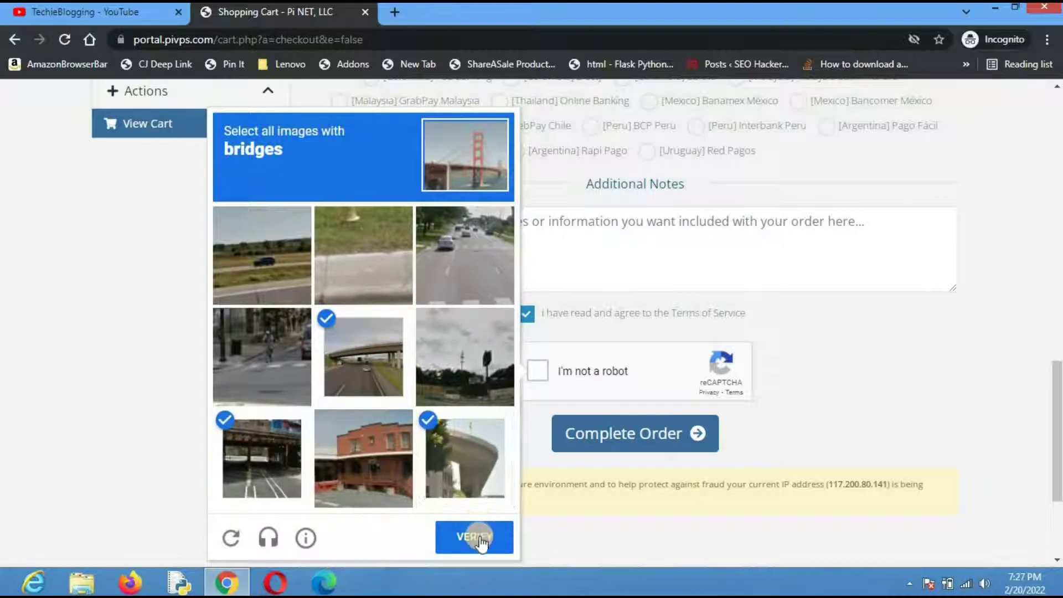
left_click(475, 536)
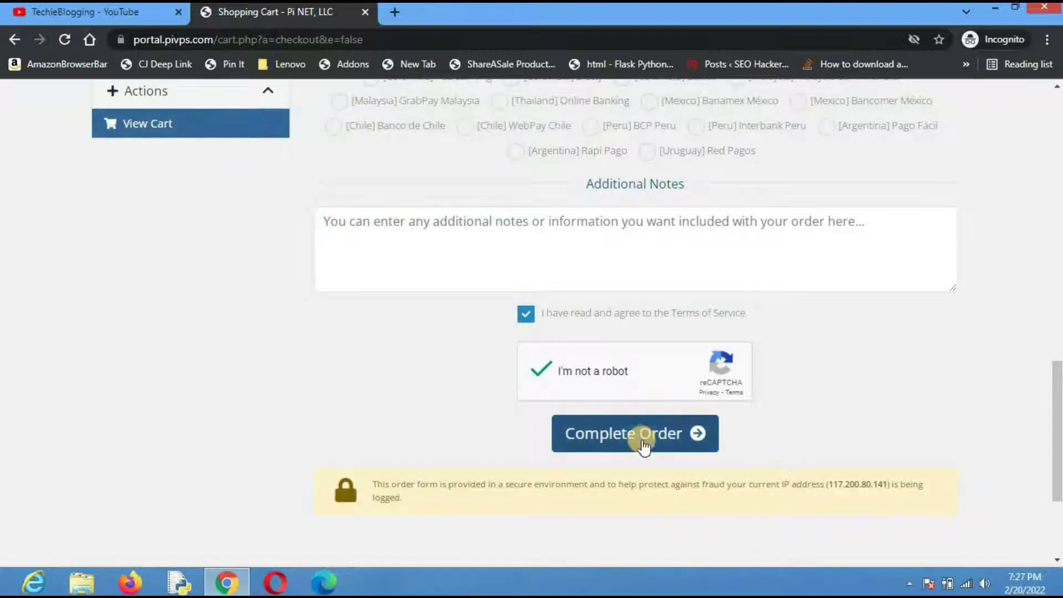
Step: Place the order and pay the resulting $10.99 invoice with PayPal
left_click(637, 438)
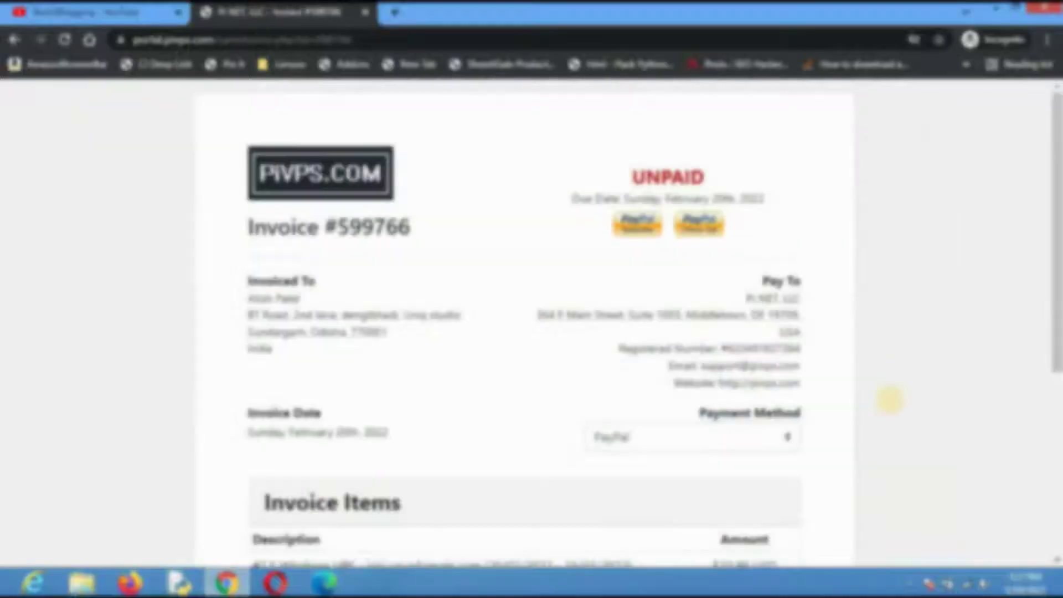
scroll(890, 400, "down", 5)
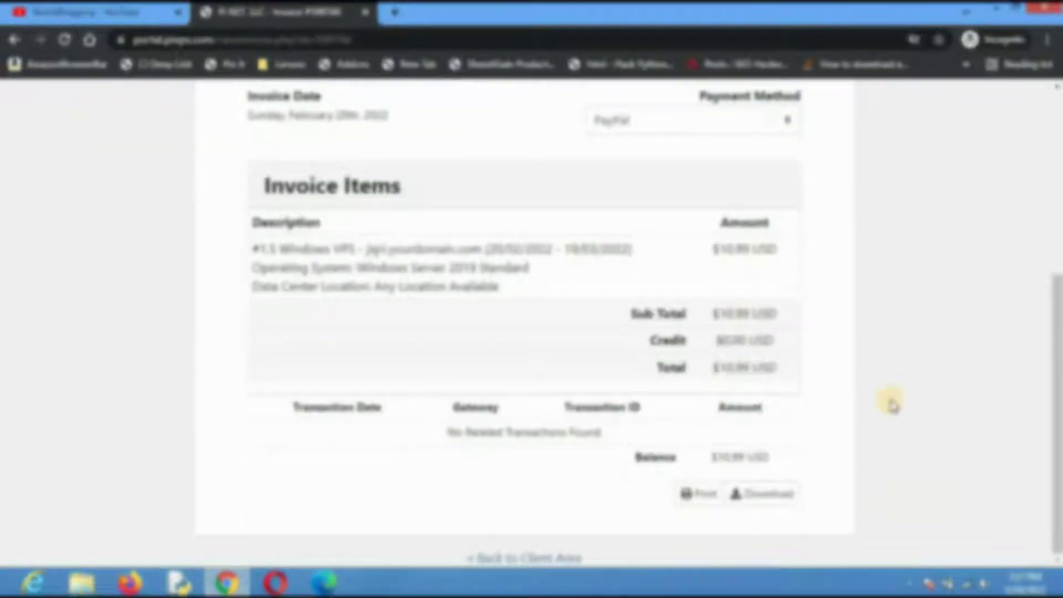
scroll(890, 404, "up", 5)
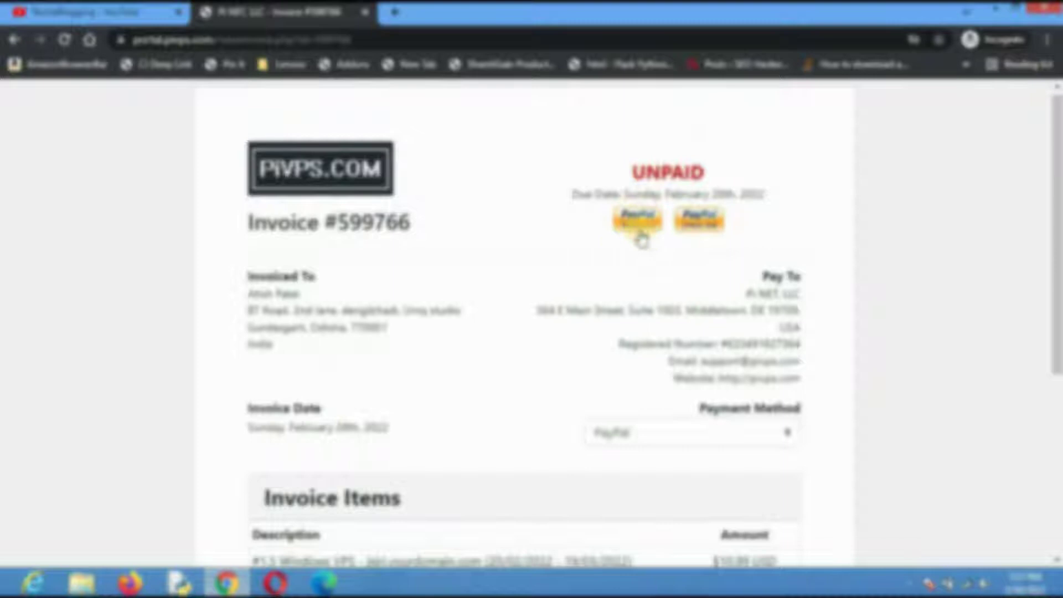
left_click(700, 228)
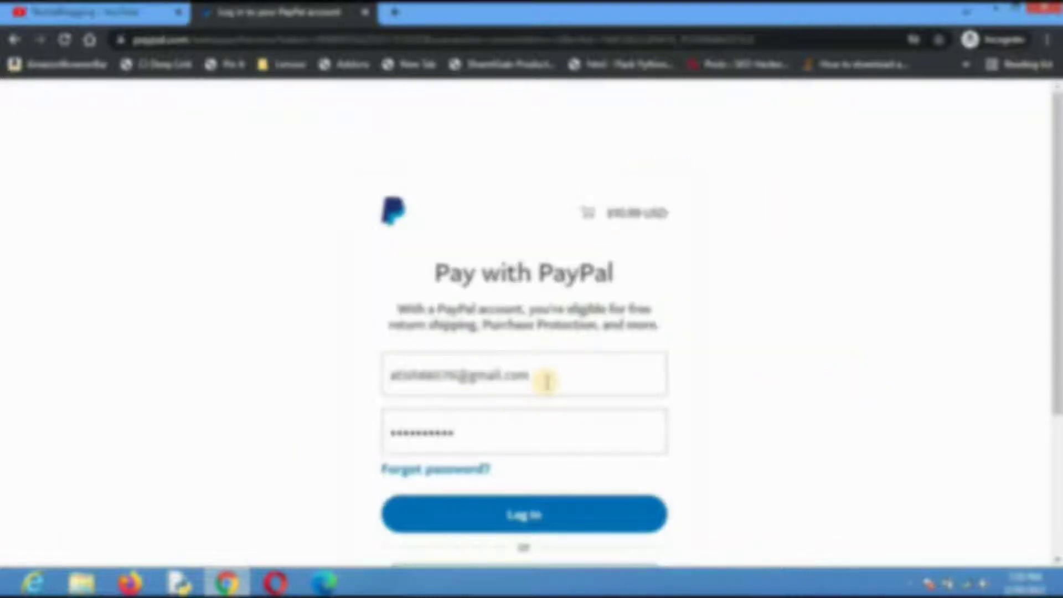
Step: Log in to PayPal, pay $10.99 USD to Pi NET, LLC, and return to the merchant
left_click(536, 514)
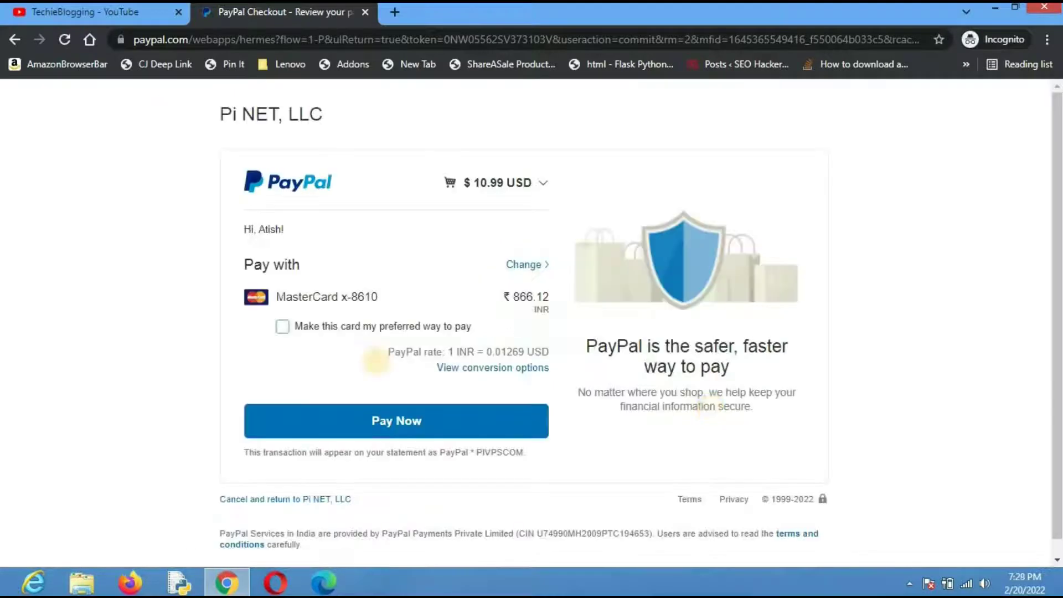
left_click(395, 422)
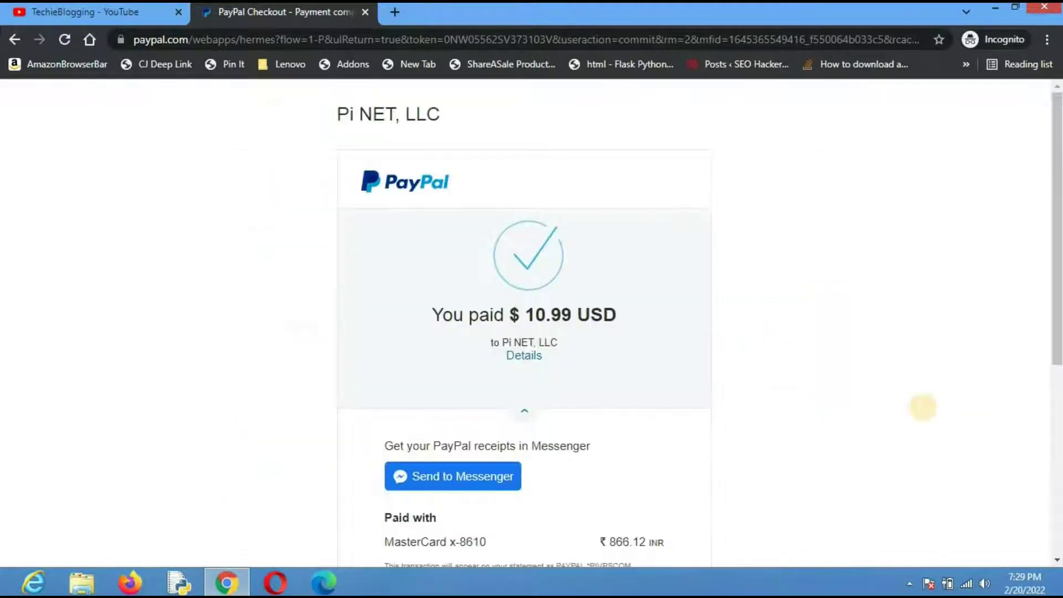
scroll(922, 408, "down", 6)
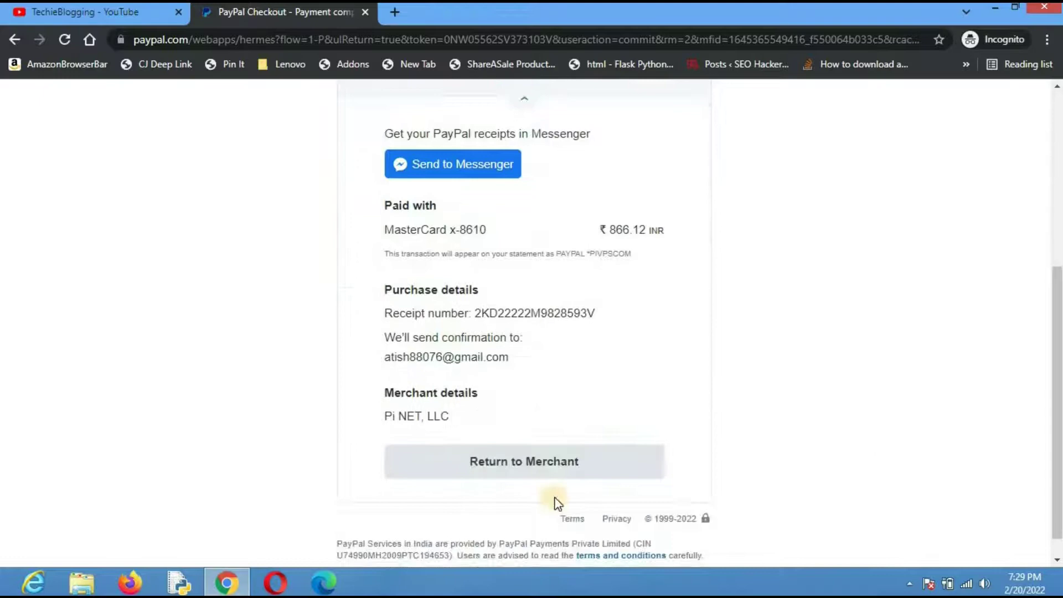
left_click(532, 465)
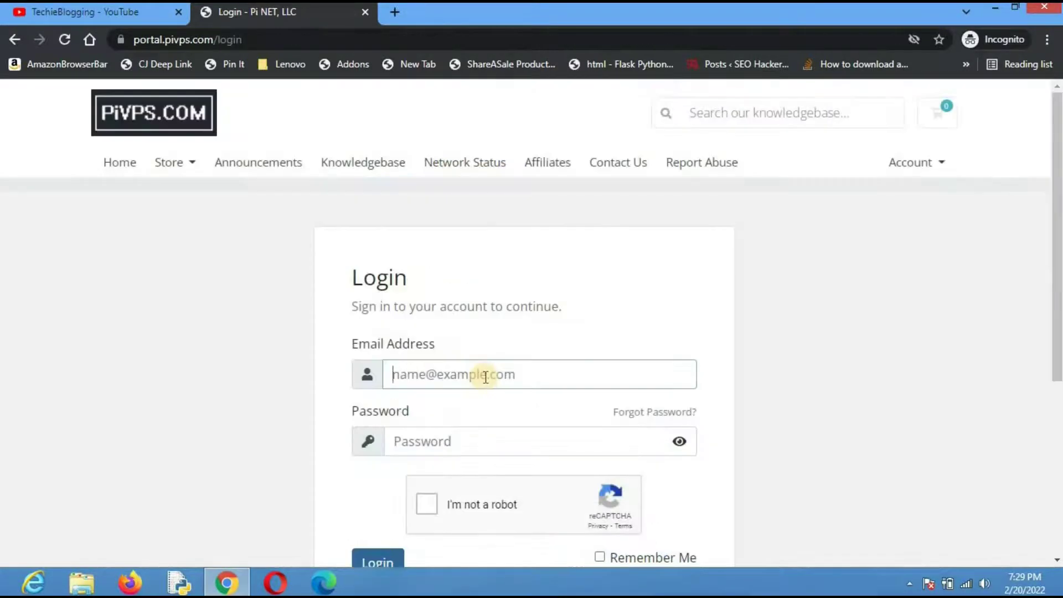
Step: Sign in with the saved email and account password, passing the crosswalk reCAPTCHA
left_click(485, 377)
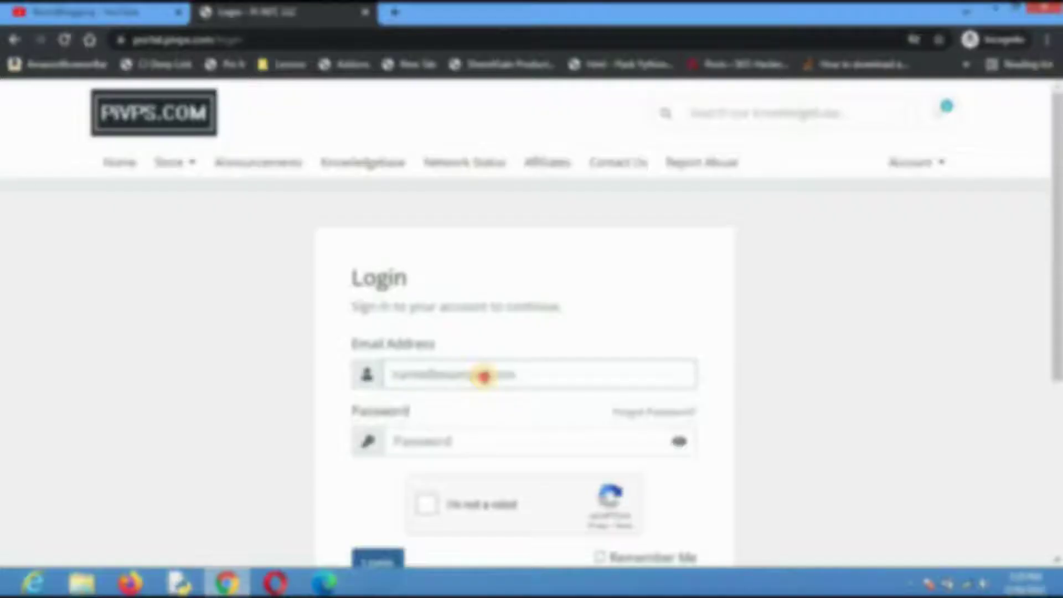
left_click(475, 410)
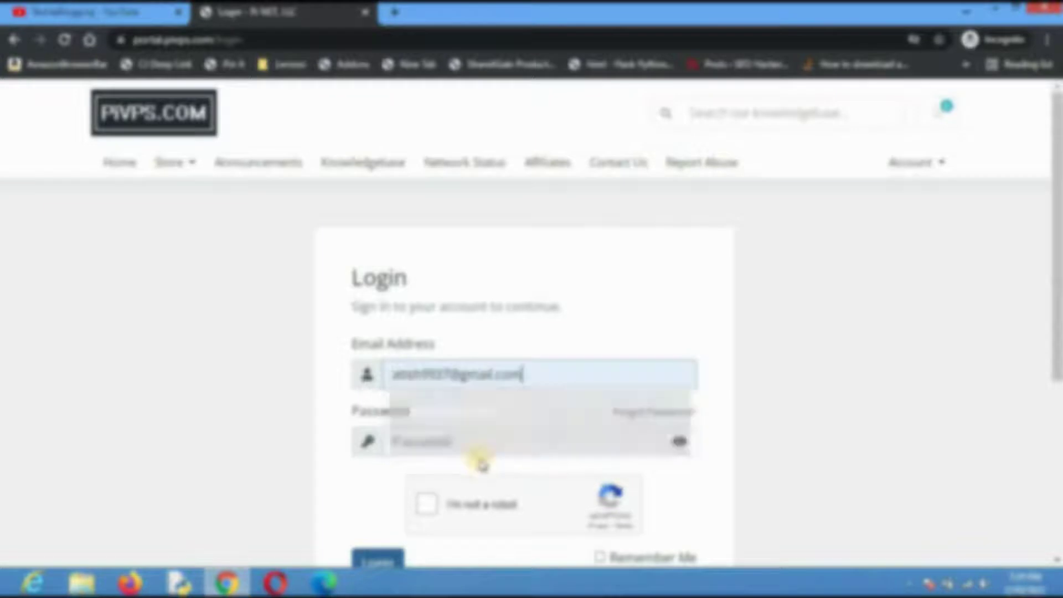
left_click(455, 438)
type("*")
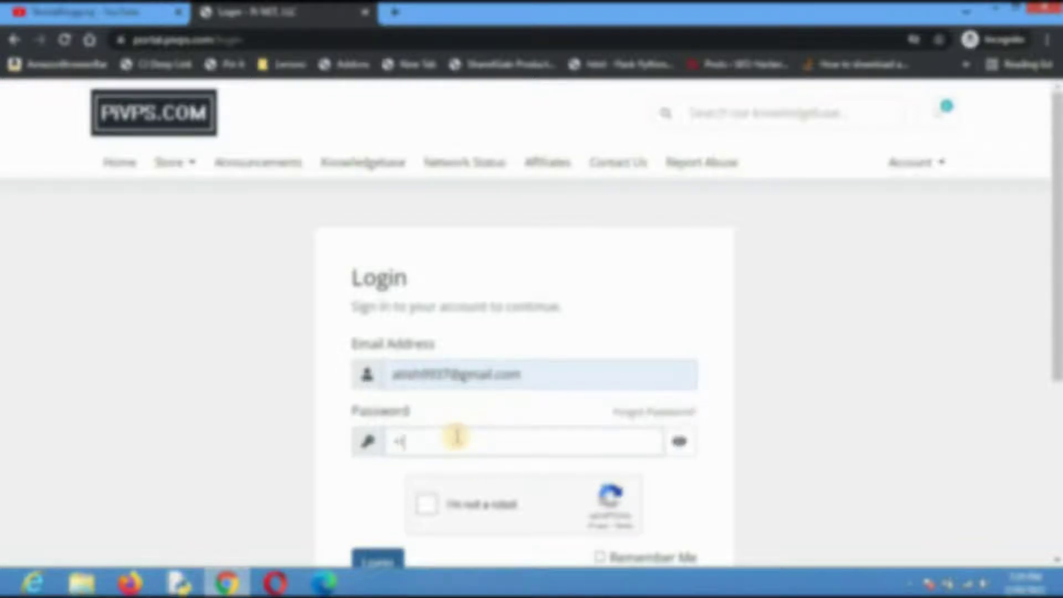
type("*****")
left_click(427, 504)
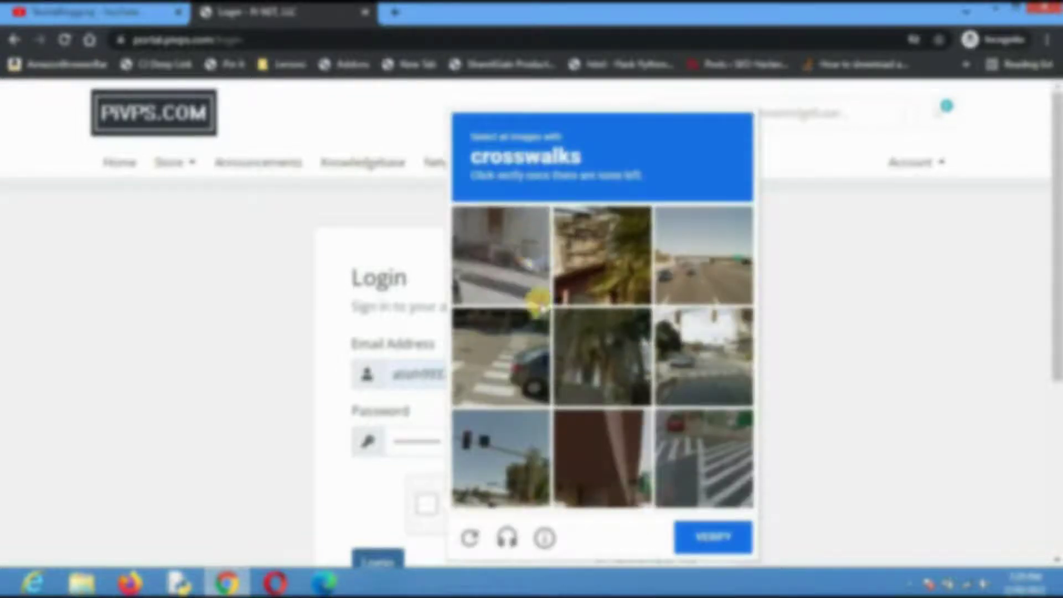
left_click(518, 377)
left_click(707, 439)
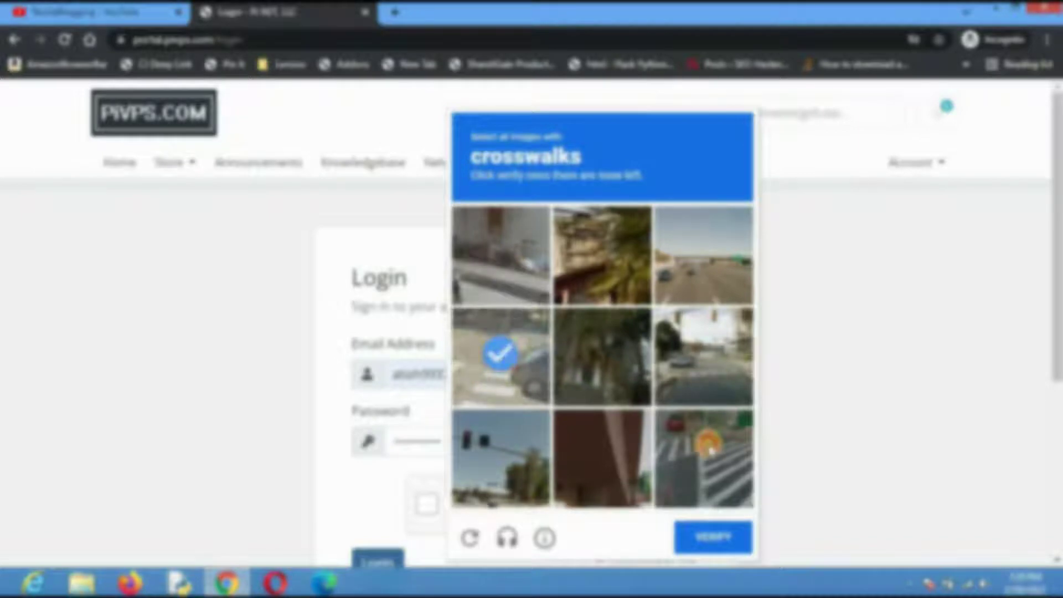
left_click(703, 355)
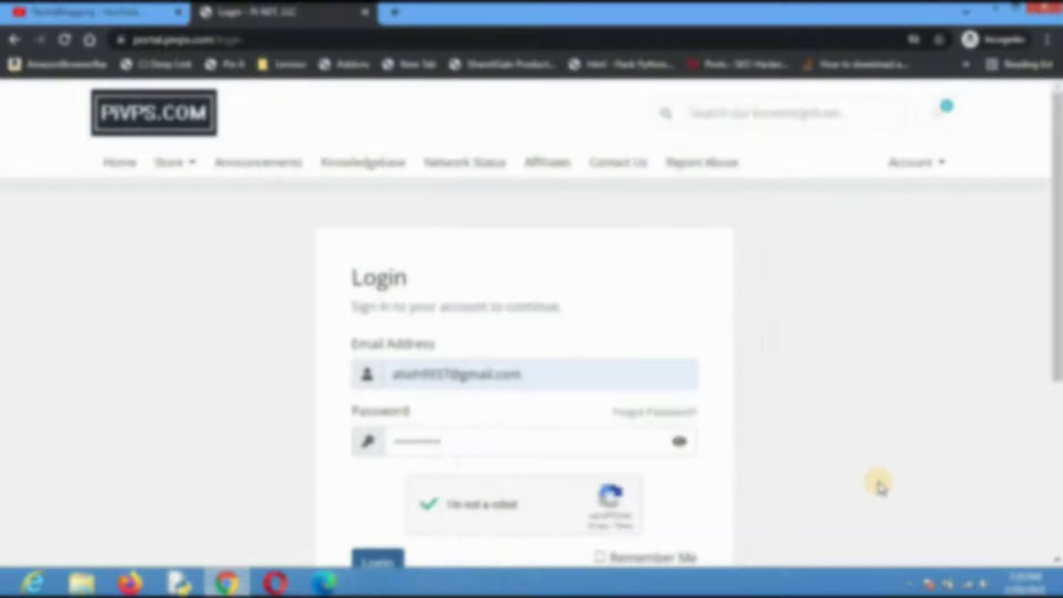
scroll(878, 485, "down", 3)
left_click(374, 407)
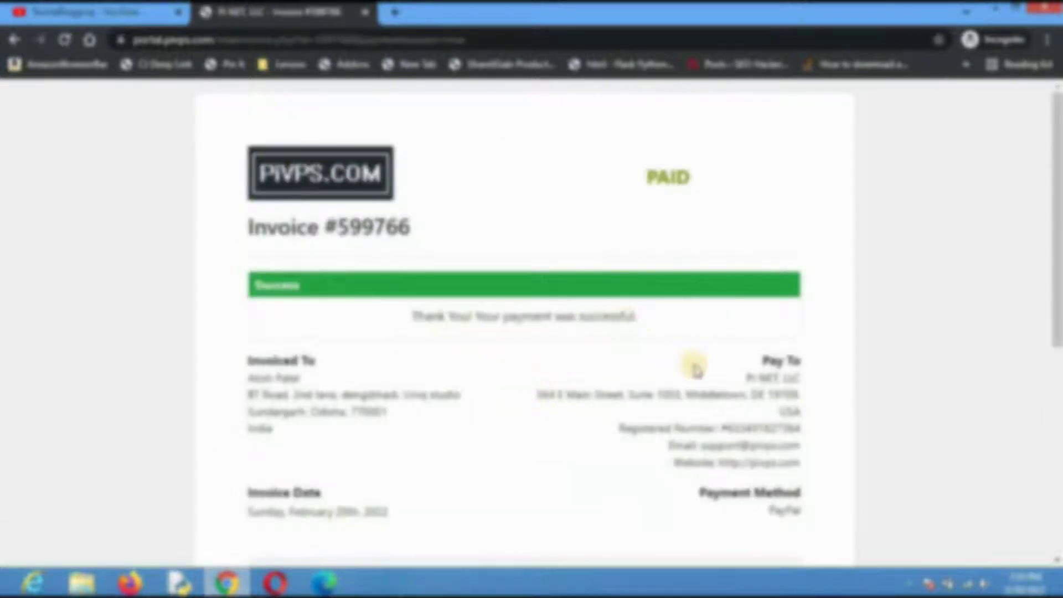
Step: Check the invoice is paid and go back to the client area
scroll(694, 368, "down", 1)
scroll(697, 366, "down", 6)
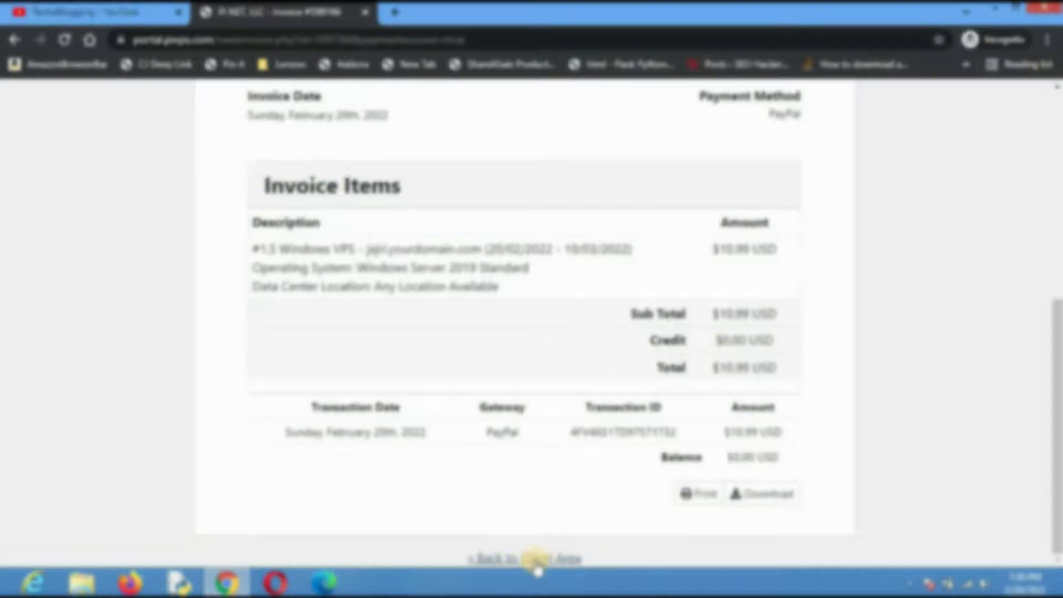
left_click(540, 558)
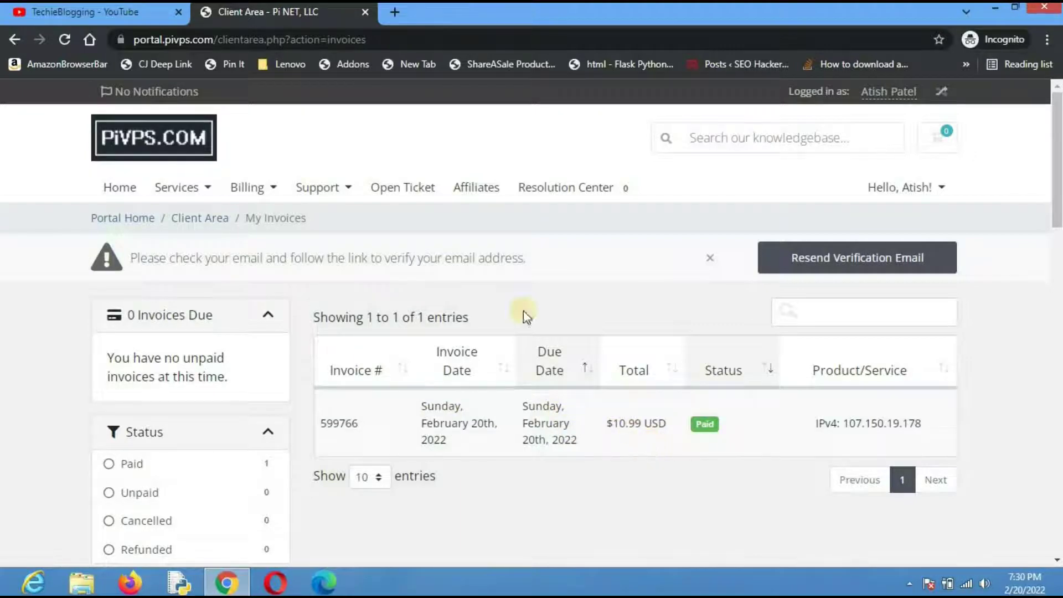
Step: Open My Services and select the VPS IP address 107.150.19.178 for copying
left_click(205, 189)
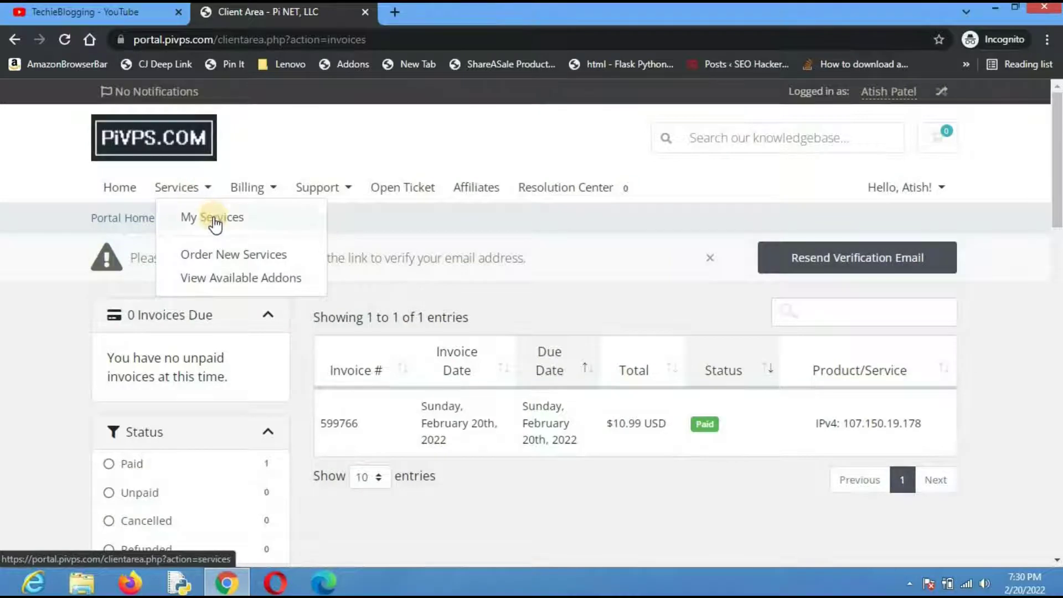
left_click(214, 219)
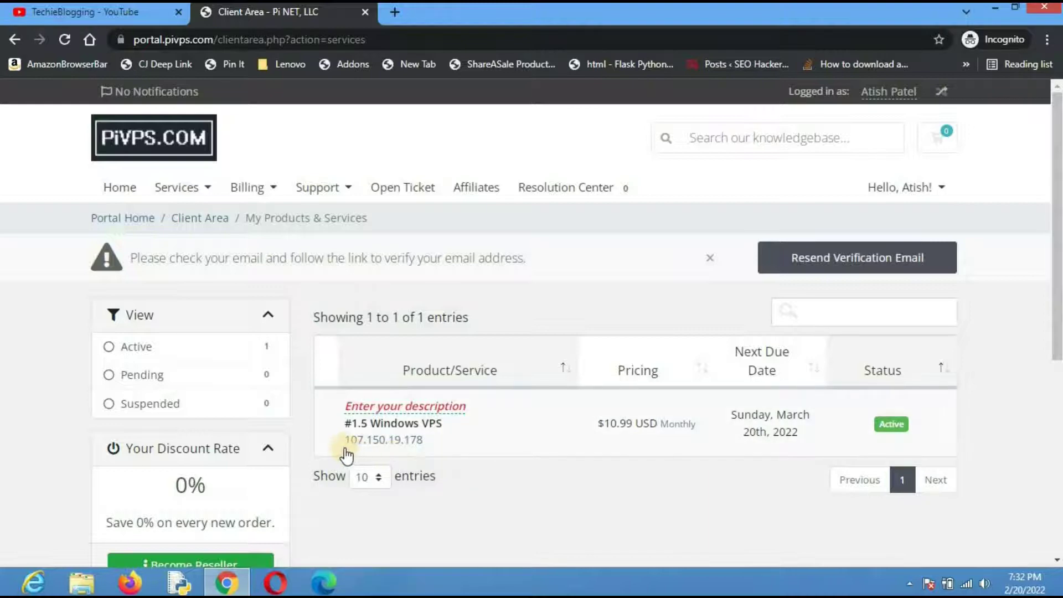
left_click(436, 442)
left_click_drag(436, 442, 344, 441)
key("ctrl+c")
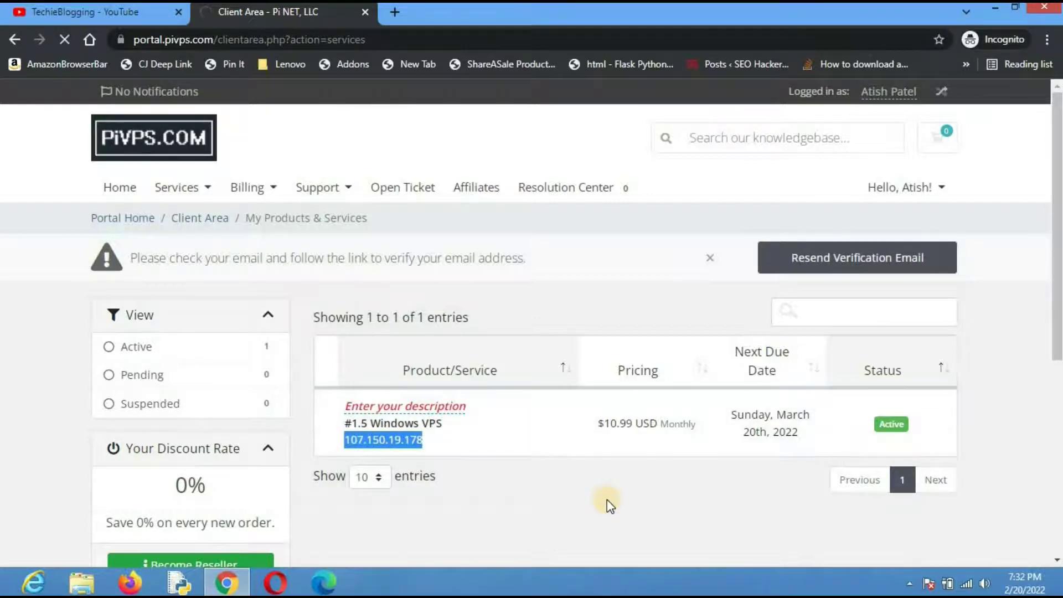
Step: Run mstsc, connect to 107.150.19.178 with administrator credentials, and accept the certificate
key("super+r")
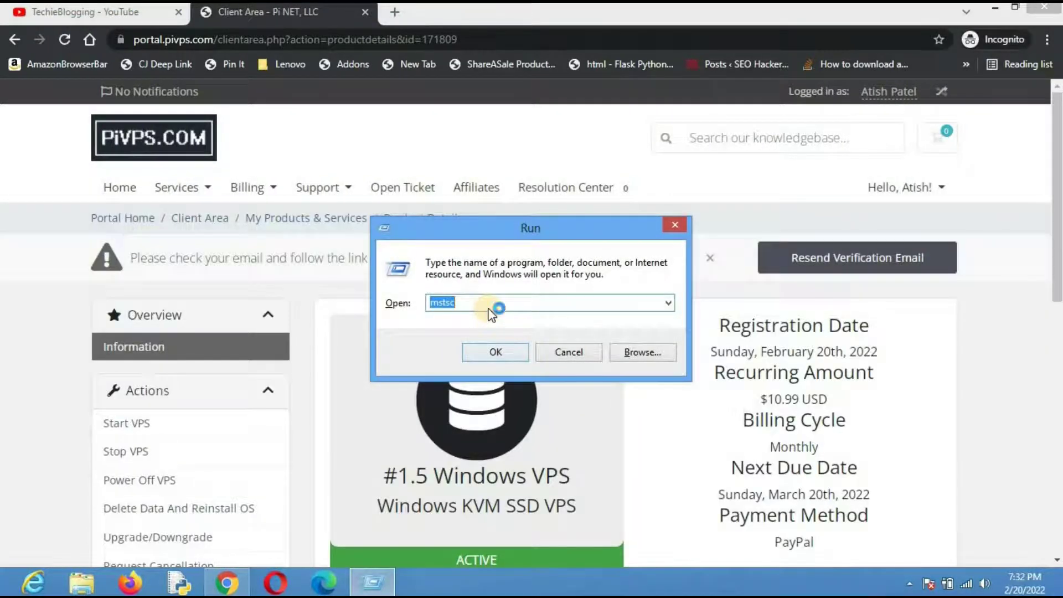
key("Return")
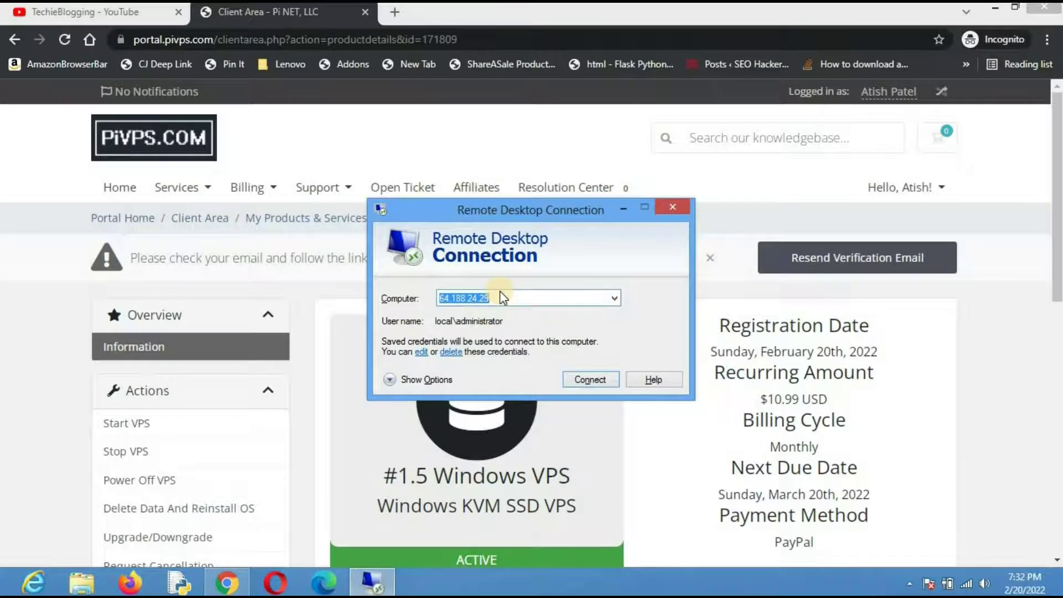
key("ctrl+v")
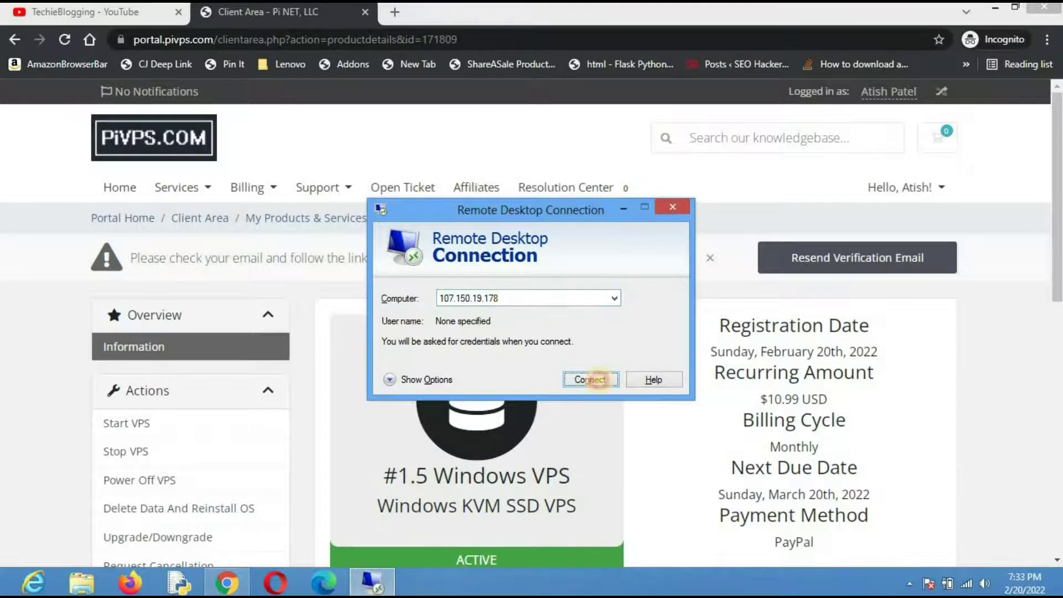
left_click(587, 378)
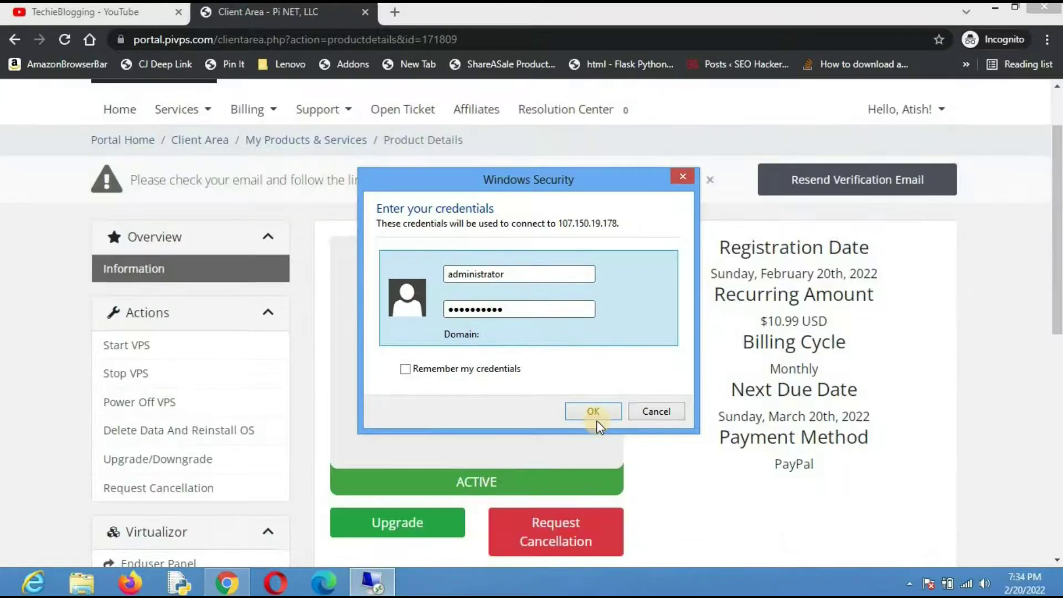
left_click(596, 419)
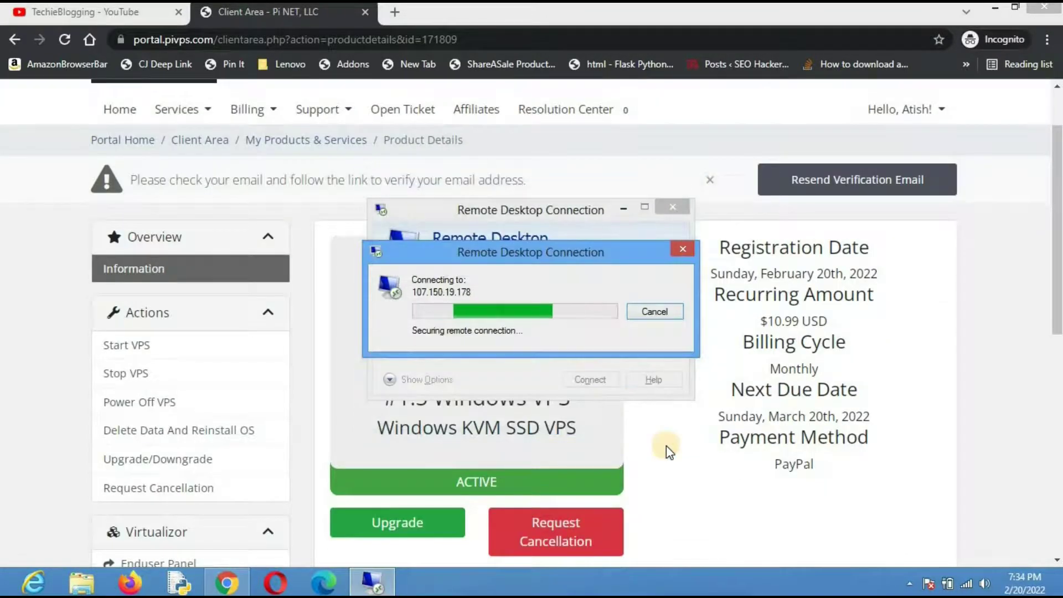
left_click(582, 433)
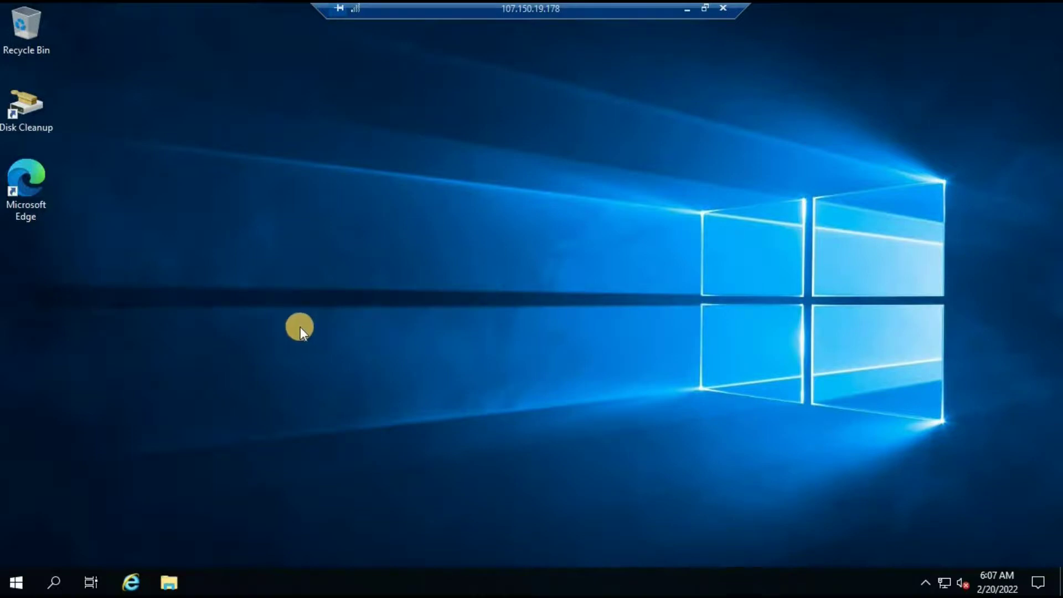
Step: Search for cmd, open Command Prompt on the server, and run systeminfo
left_click(54, 582)
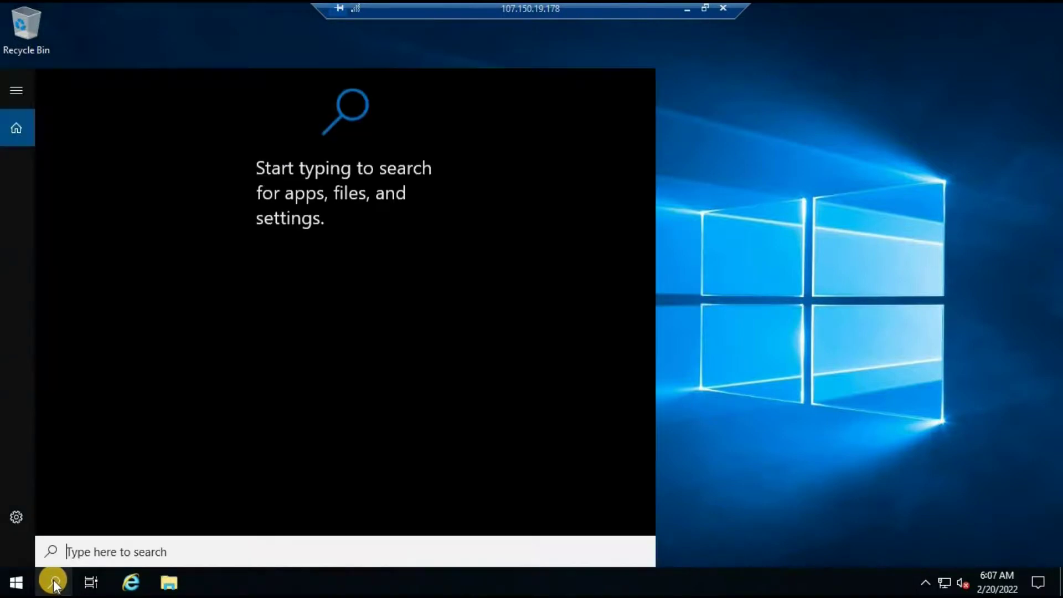
left_click(137, 551)
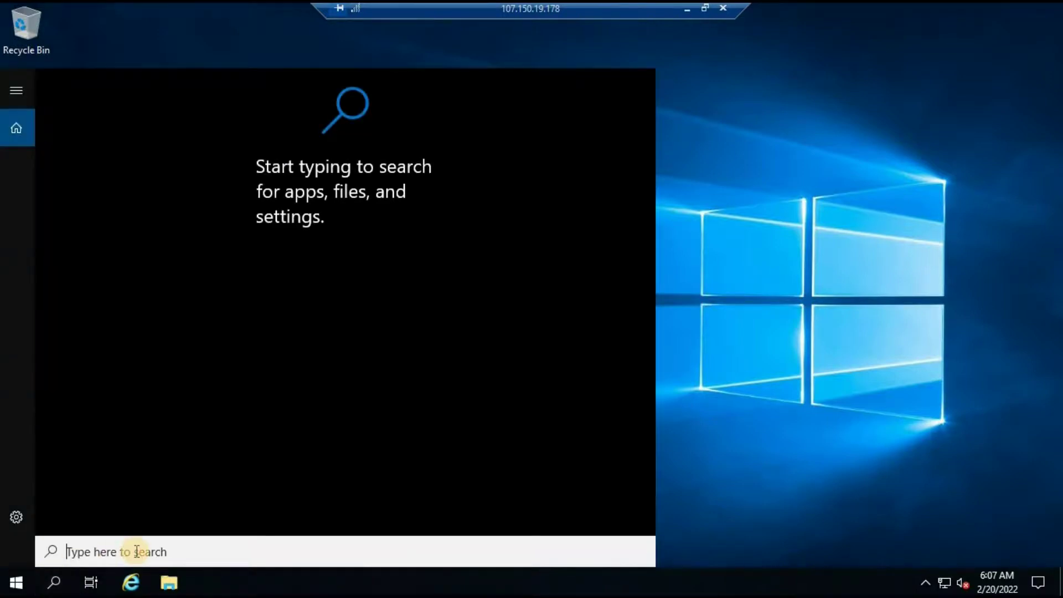
type("c")
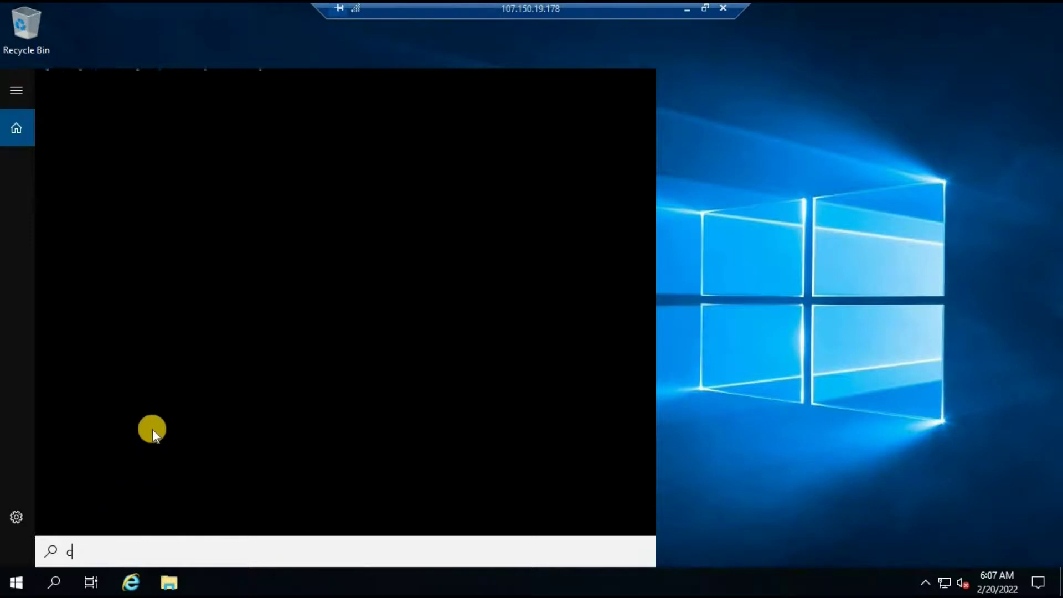
type("md")
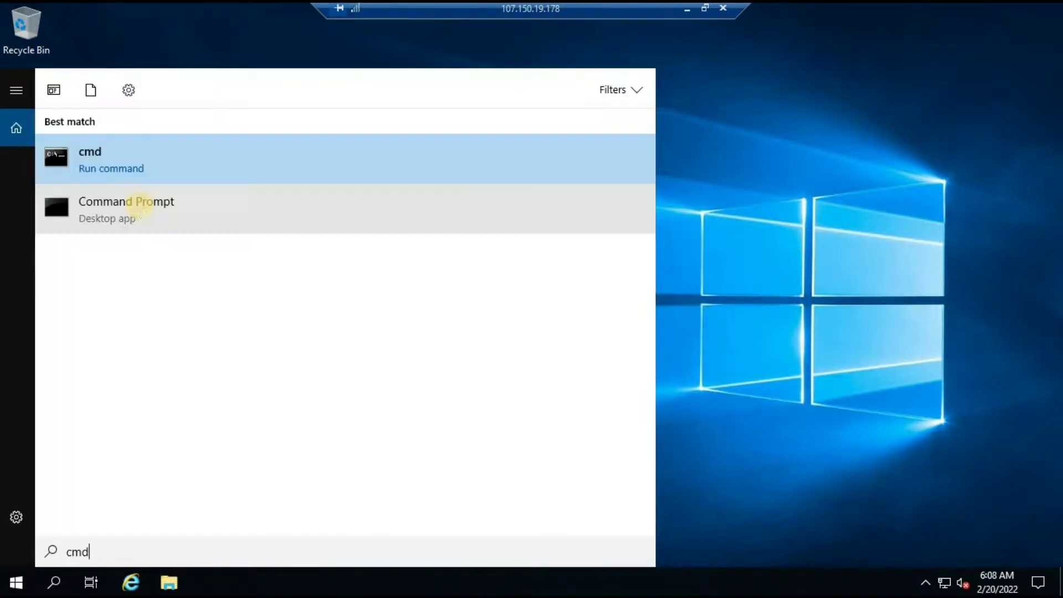
left_click(141, 210)
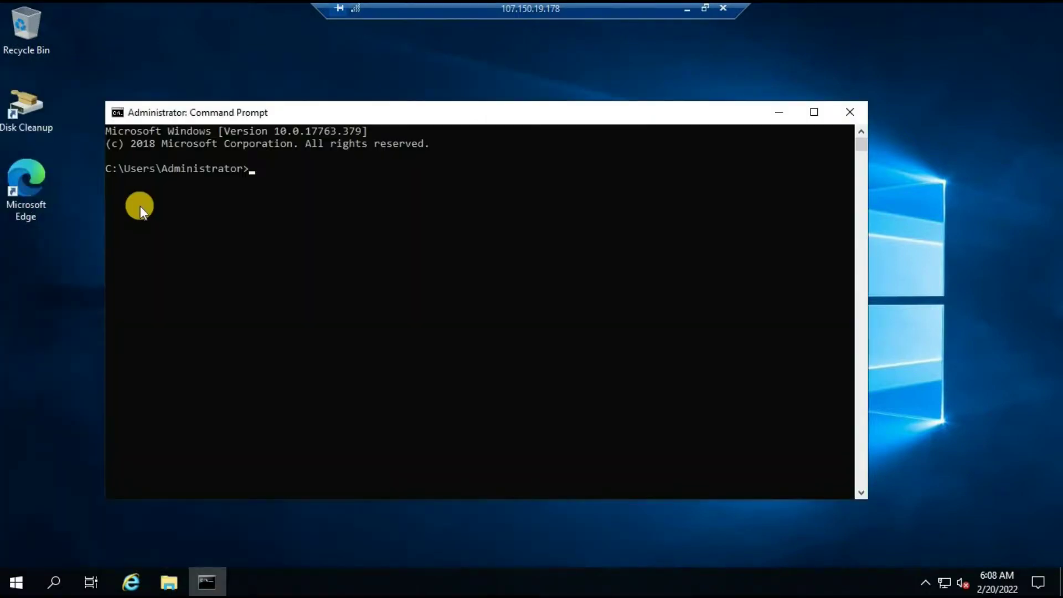
type("systeminfo")
key("Return")
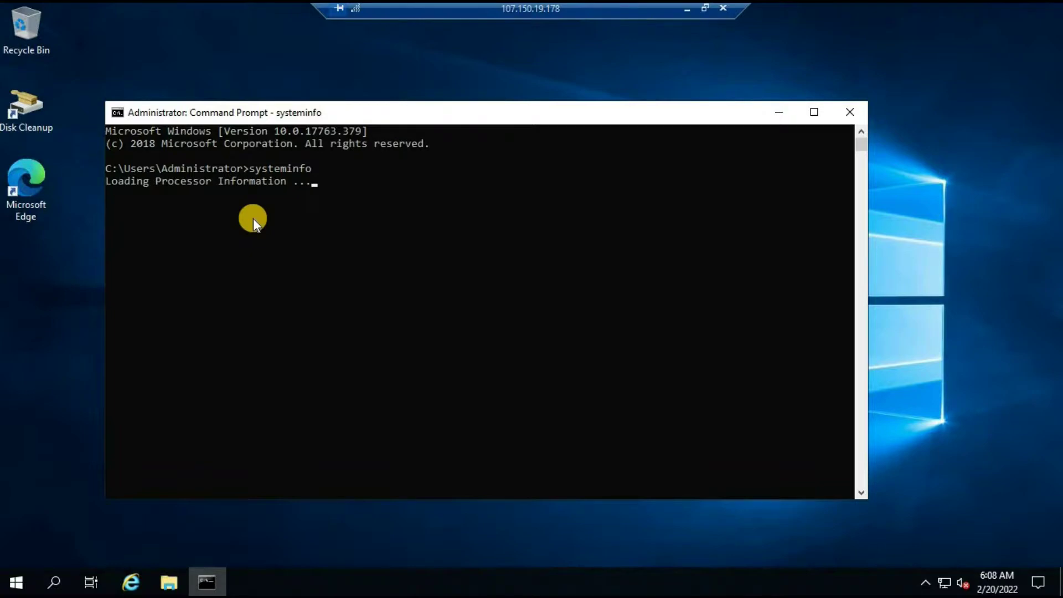
Step: Maximize Command Prompt and highlight the OS Name 'Microsoft Windows Server 2019 Standard'
left_click(817, 110)
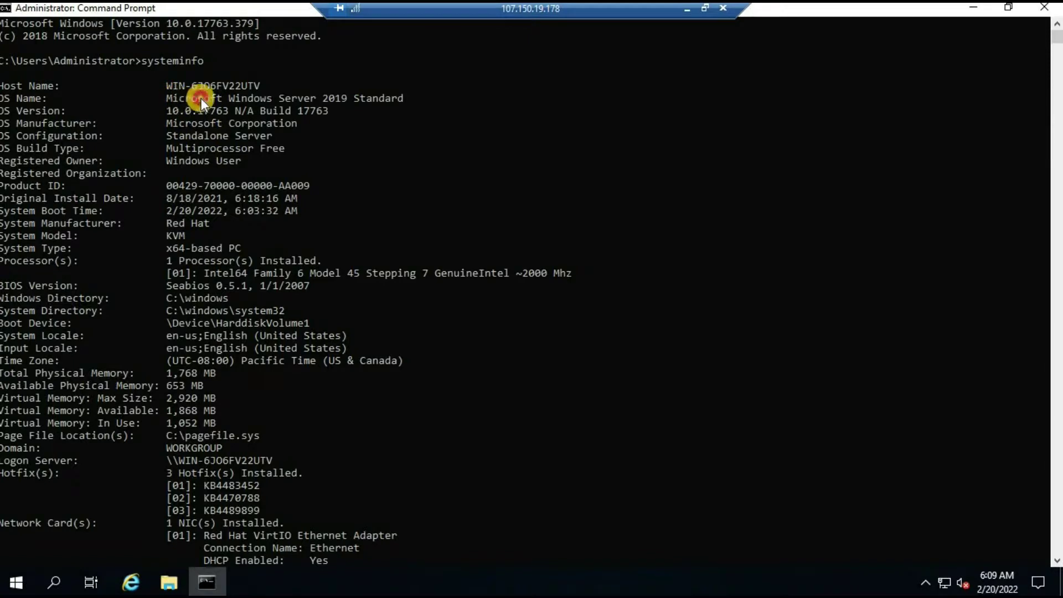
left_click_drag(385, 104, 403, 99)
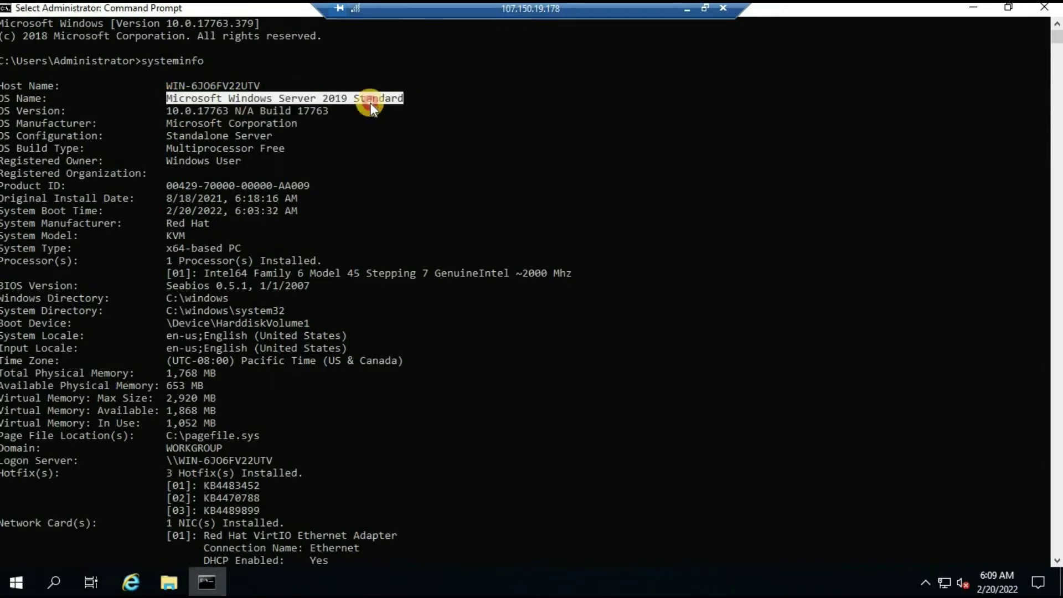